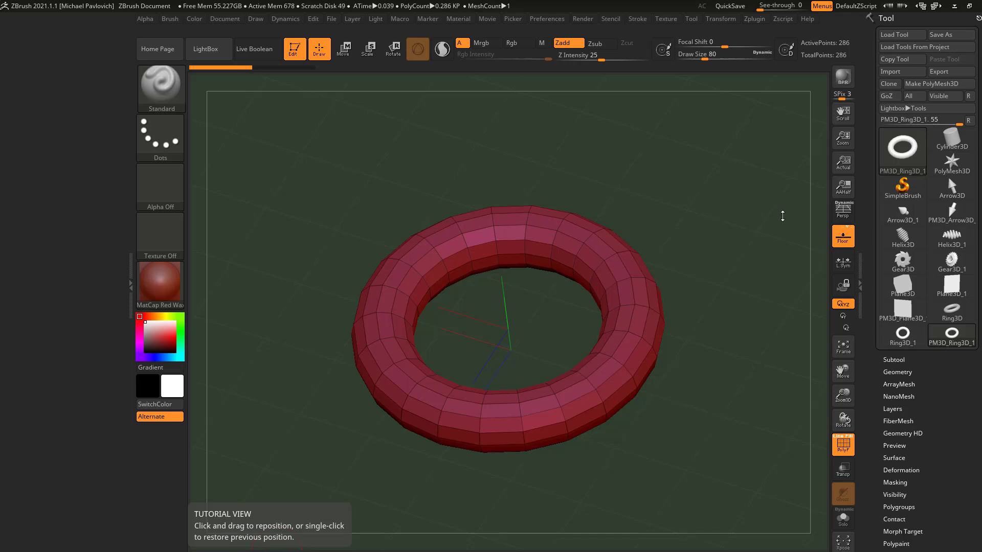
Set Draw Size to 386 and push the torus into a lopsided oval with a Standard stroke
{"action": "left_click_drag", "start_coordinate": [761, 286], "coordinate": [714, 318]}
{"action": "left_click_drag", "start_coordinate": [727, 60], "coordinate": [735, 60]}
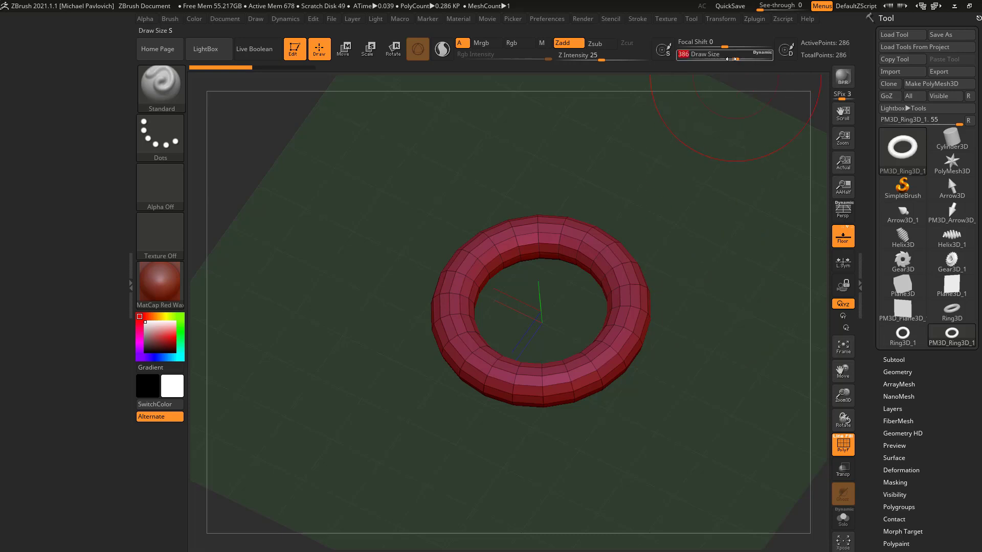
{"action": "left_click_drag", "start_coordinate": [660, 287], "coordinate": [640, 307]}
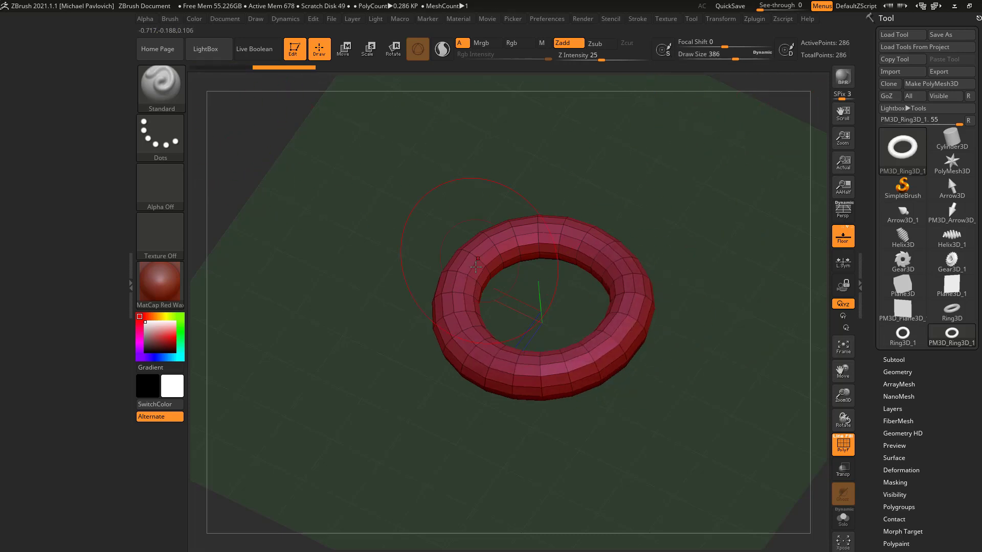
{"action": "mouse_move", "coordinate": [471, 334]}
{"action": "left_mouse_down"}
{"action": "mouse_move", "coordinate": [492, 326]}
{"action": "mouse_move", "coordinate": [530, 234]}
{"action": "mouse_move", "coordinate": [594, 247]}
{"action": "mouse_move", "coordinate": [635, 293]}
{"action": "mouse_move", "coordinate": [606, 350]}
{"action": "mouse_move", "coordinate": [481, 326]}
{"action": "mouse_move", "coordinate": [494, 360]}
{"action": "left_mouse_up"}
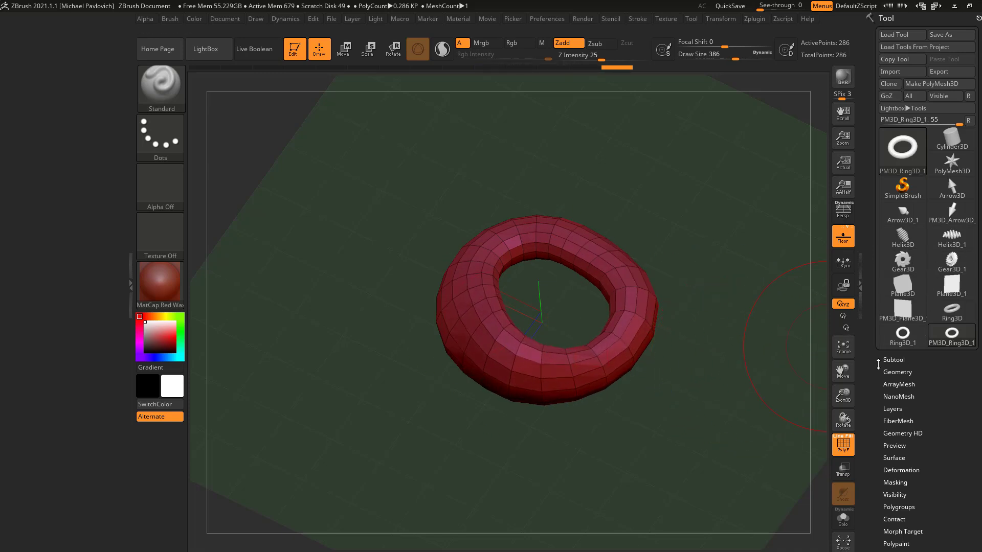
Switch to Helix3D_1 and lower its Initialize SDivide from 16 to 11
{"action": "left_click", "coordinate": [951, 236]}
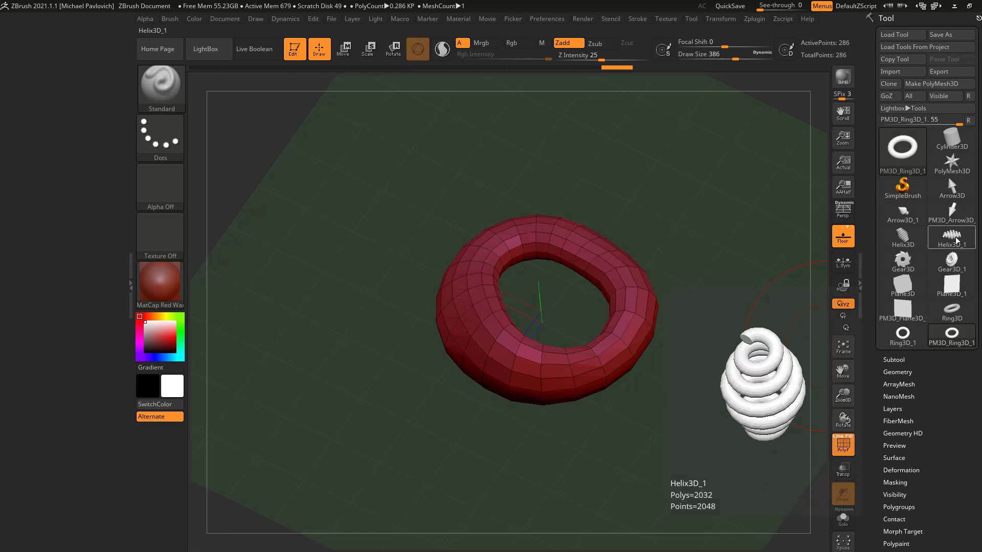
{"action": "left_click_drag", "start_coordinate": [752, 346], "coordinate": [748, 322]}
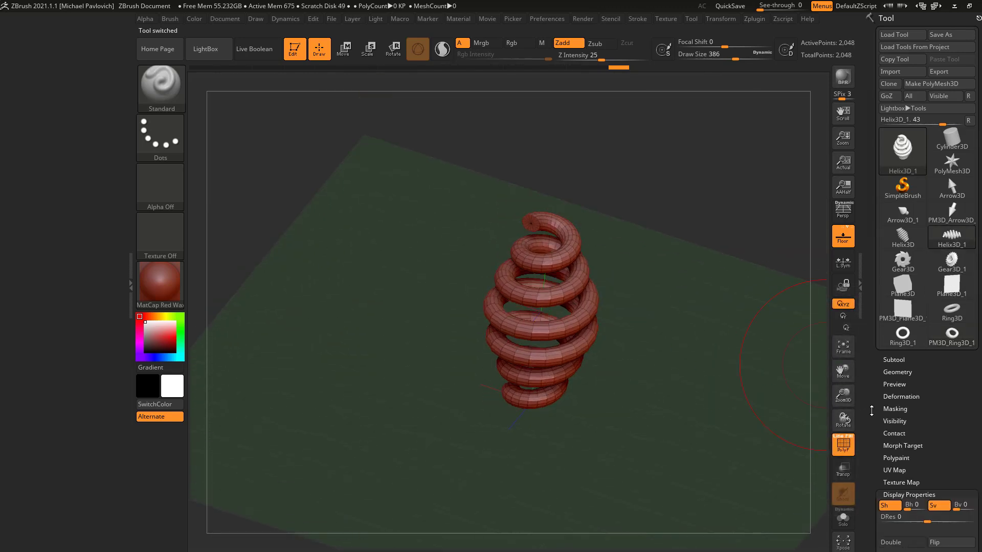
{"action": "scroll", "coordinate": [900, 390], "scroll_direction": "down", "scroll_amount": 5}
{"action": "scroll", "coordinate": [903, 430], "scroll_direction": "down", "scroll_amount": 1}
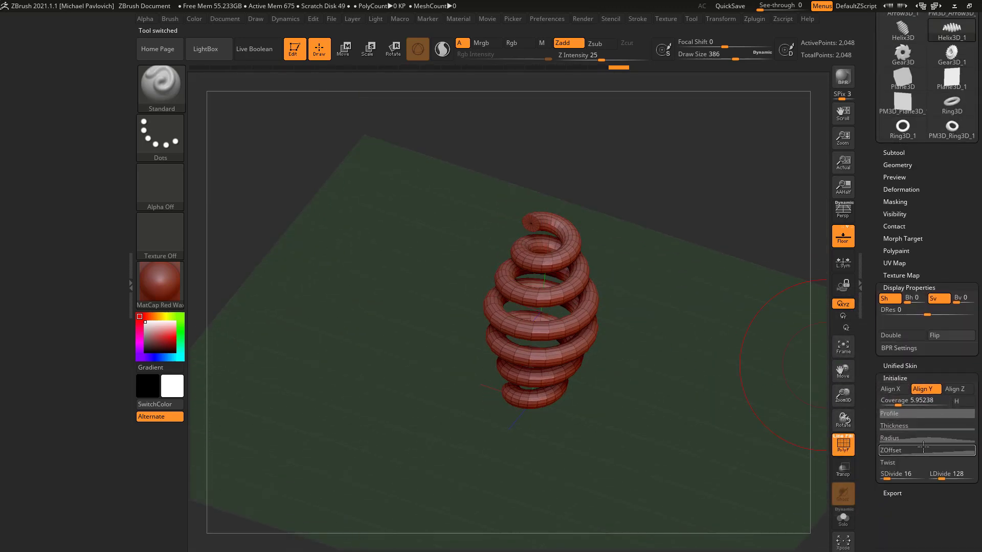
{"action": "left_click", "coordinate": [907, 471]}
{"action": "left_click_drag", "start_coordinate": [907, 472], "coordinate": [884, 479]}
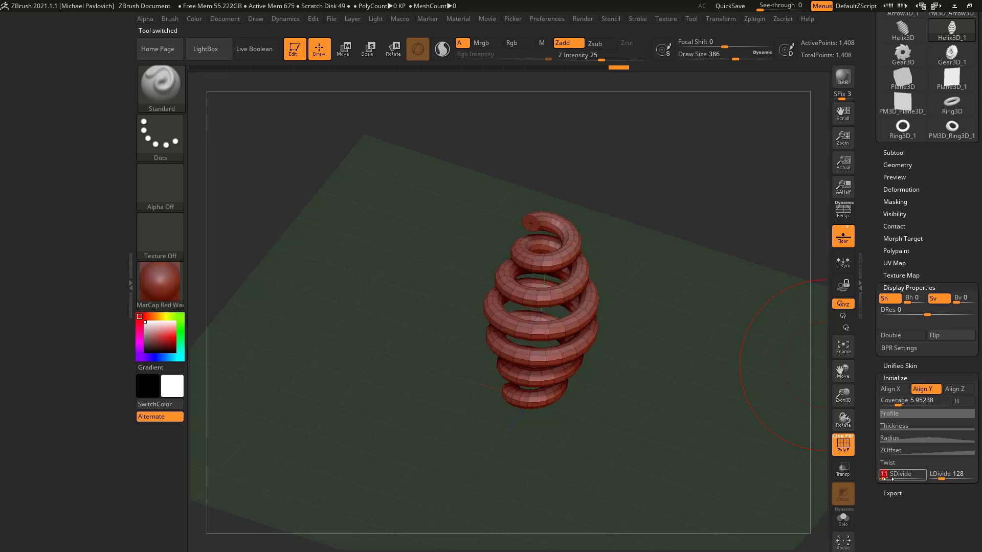
Switch back to PM3D_Ring3D_1 and rotate the ring to another angle
{"action": "left_click", "coordinate": [952, 126]}
{"action": "left_click_drag", "start_coordinate": [765, 222], "coordinate": [819, 194]}
{"action": "scroll", "coordinate": [896, 347], "scroll_direction": "up", "scroll_amount": 5}
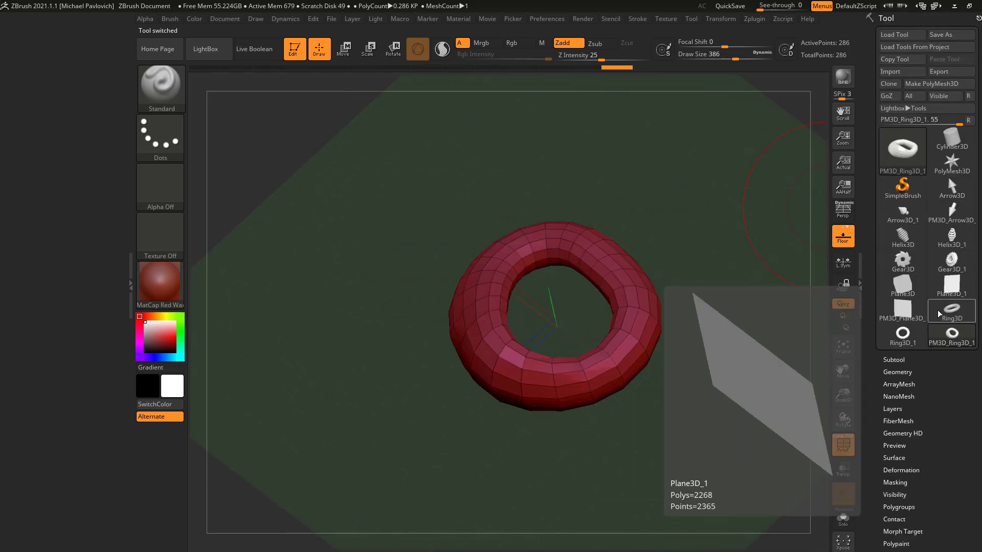
Collapse the Tool thumbnails to recent tools and browse the tool picker without switching meshes
{"action": "mouse_move", "coordinate": [930, 260]}
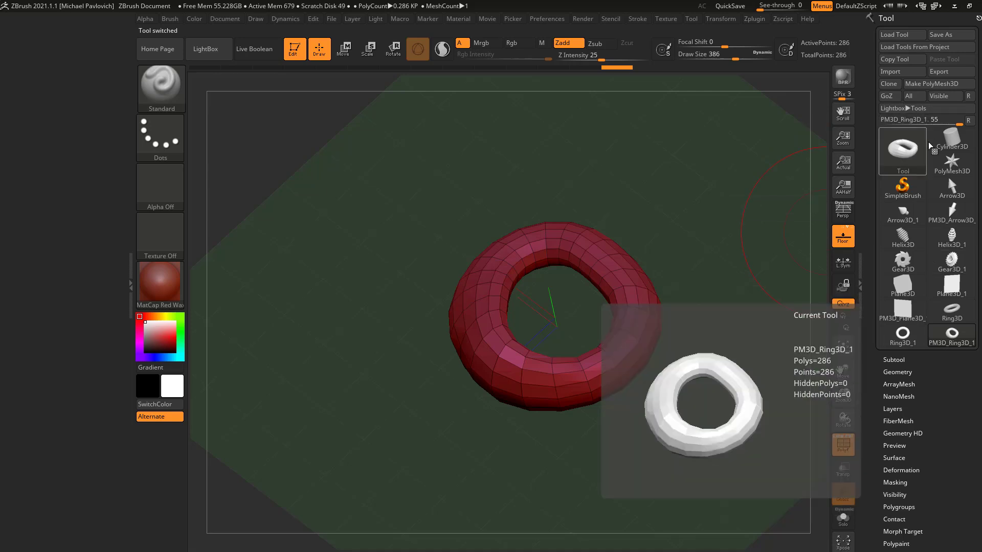
{"action": "left_click", "coordinate": [971, 122]}
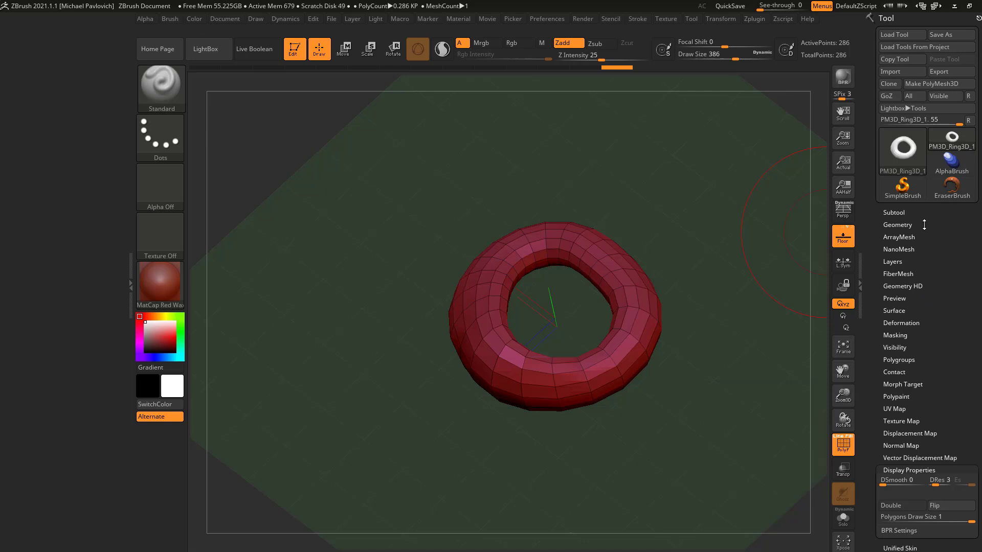
{"action": "left_click", "coordinate": [903, 150]}
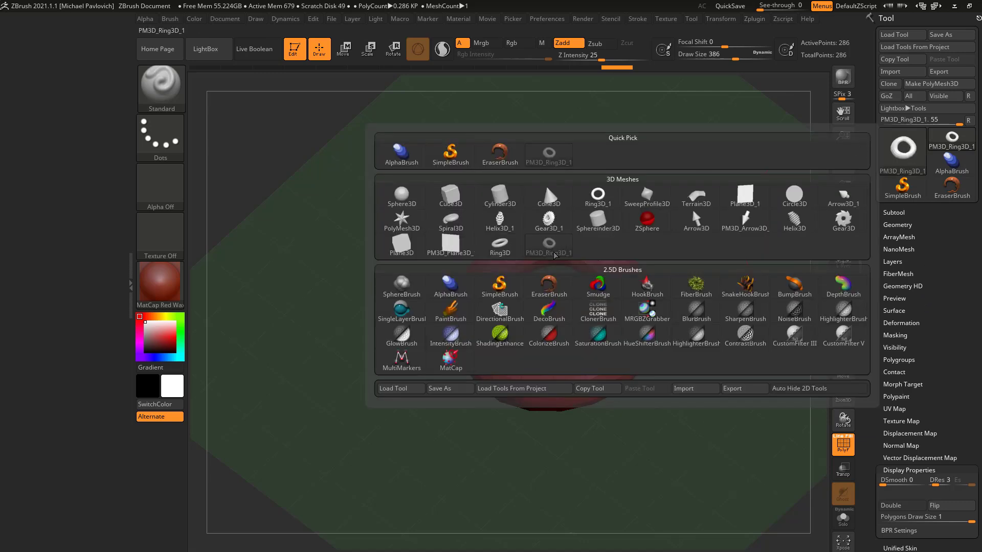
{"action": "mouse_move", "coordinate": [555, 249]}
{"action": "mouse_move", "coordinate": [552, 225]}
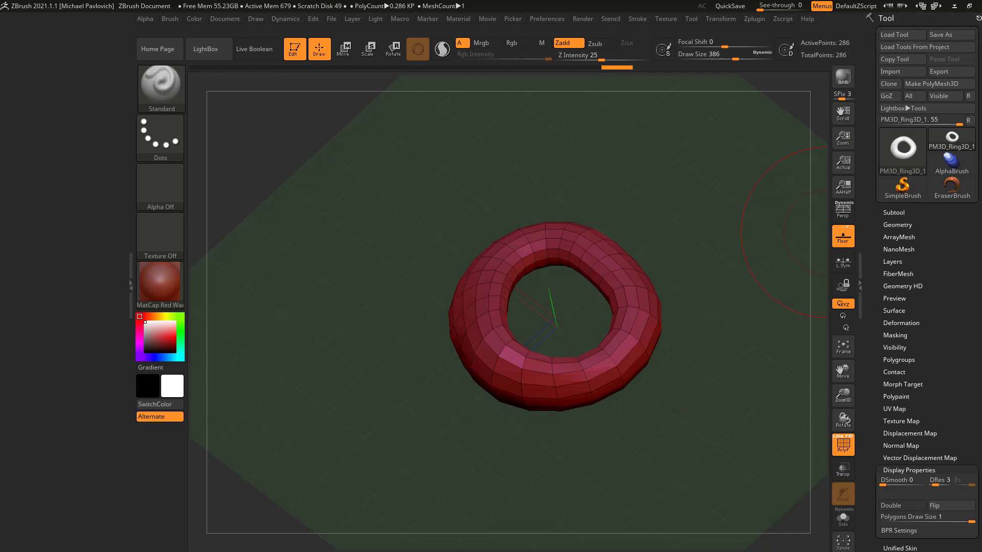
{"action": "left_click", "coordinate": [929, 137]}
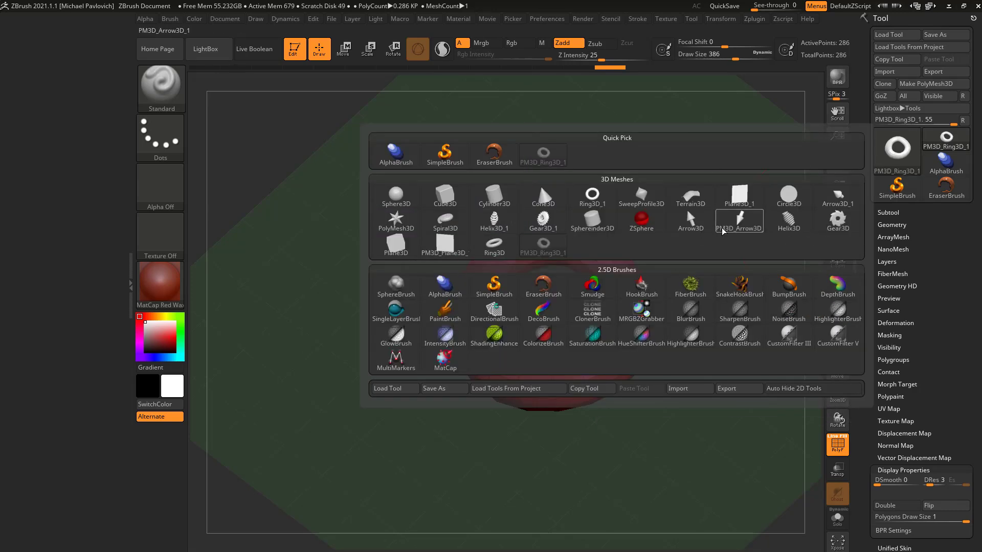
{"action": "mouse_move", "coordinate": [723, 231]}
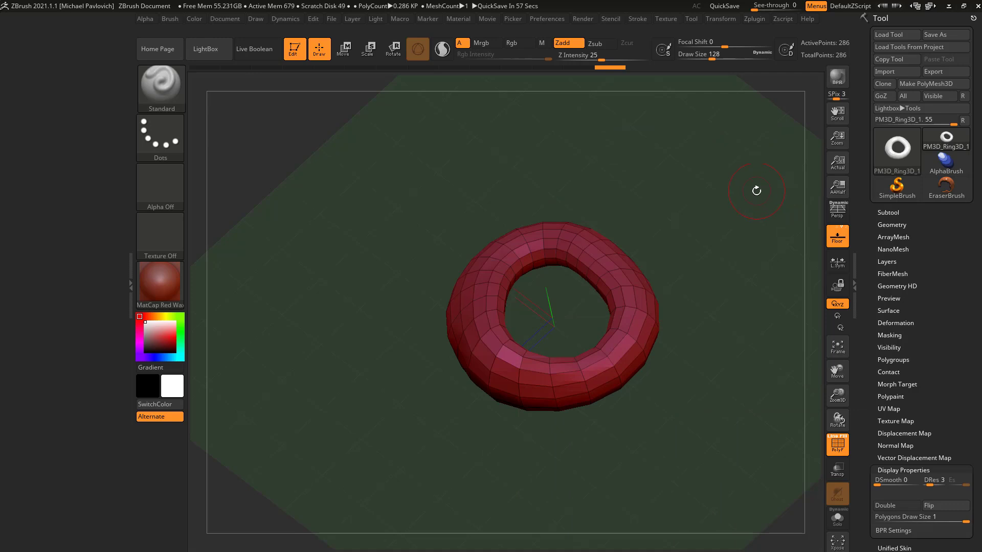
{"action": "left_click", "coordinate": [334, 18]}
{"action": "left_click", "coordinate": [404, 38]}
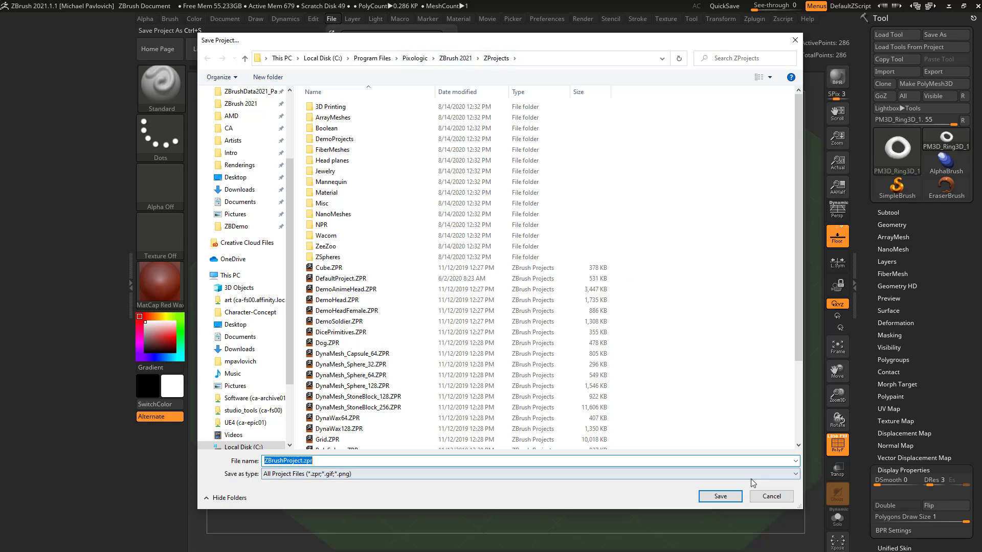
{"action": "left_click", "coordinate": [771, 497]}
{"action": "key", "text": "comma"}
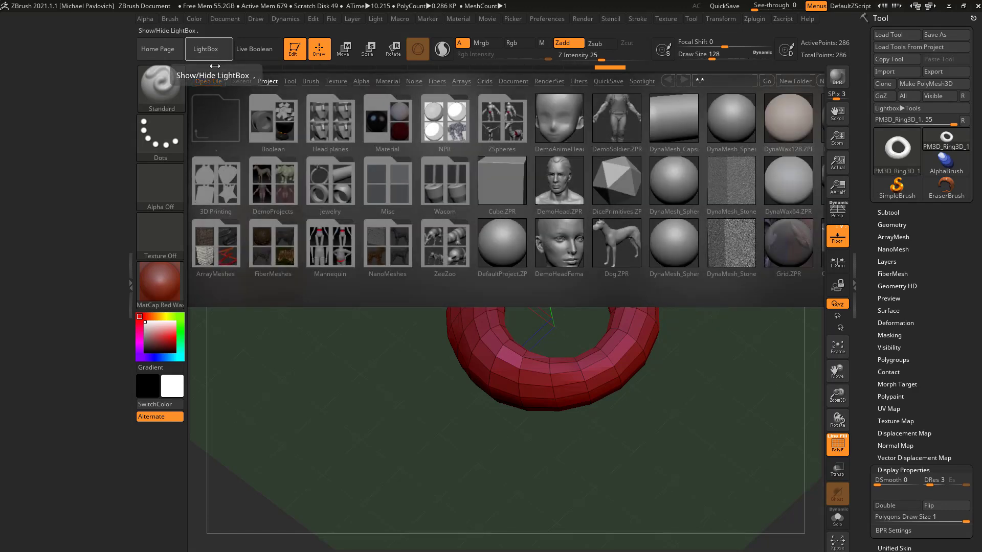
{"action": "left_click", "coordinate": [267, 82]}
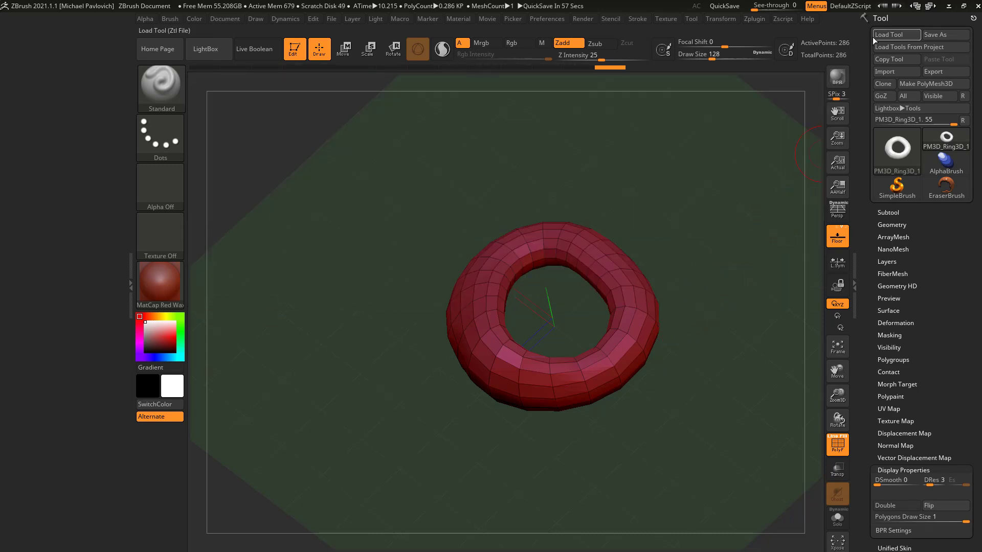
{"action": "left_click", "coordinate": [935, 35]}
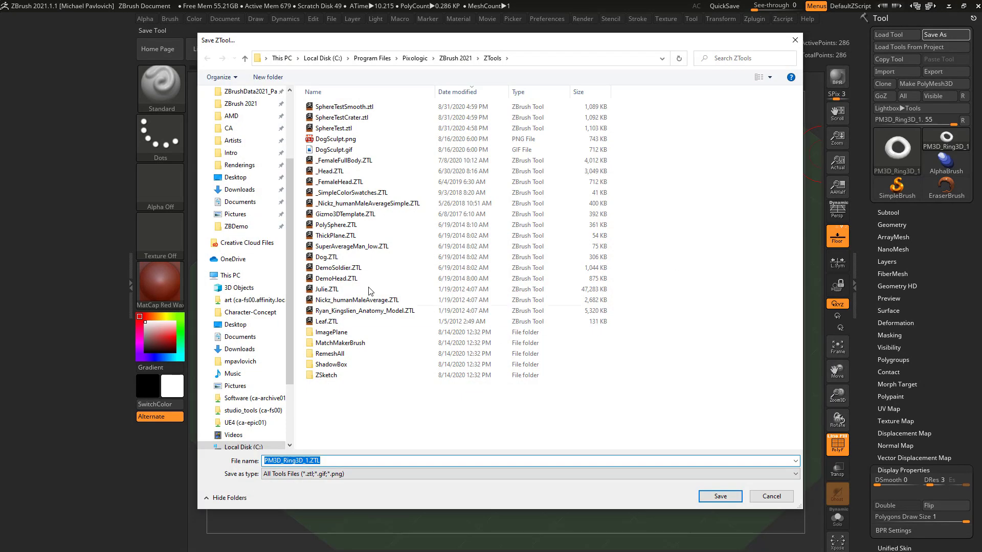
{"action": "left_click", "coordinate": [762, 497]}
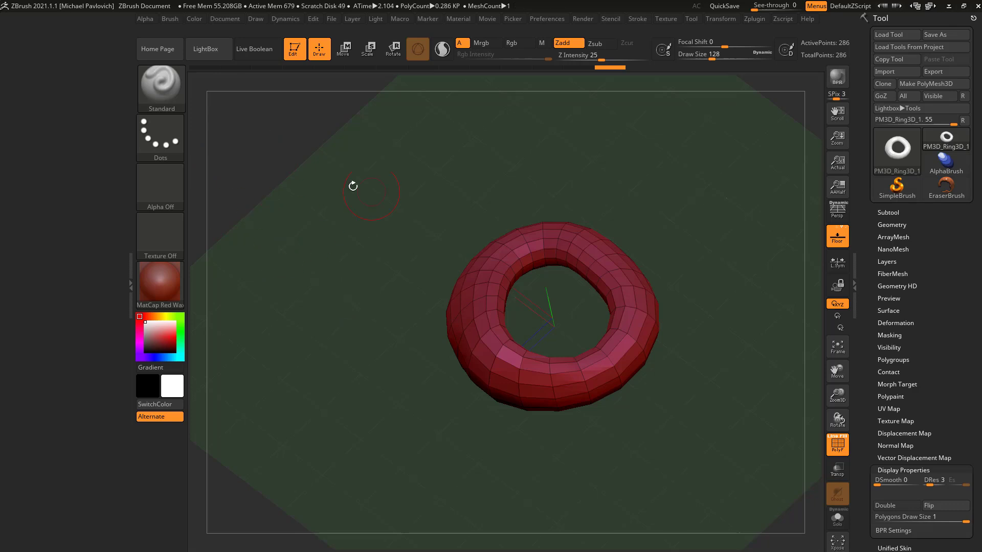
Lower the brush Draw Size from 128 to 59 with the S popup slider
{"action": "key", "text": "s"}
{"action": "key", "text": "s"}
{"action": "left_click", "coordinate": [328, 251]}
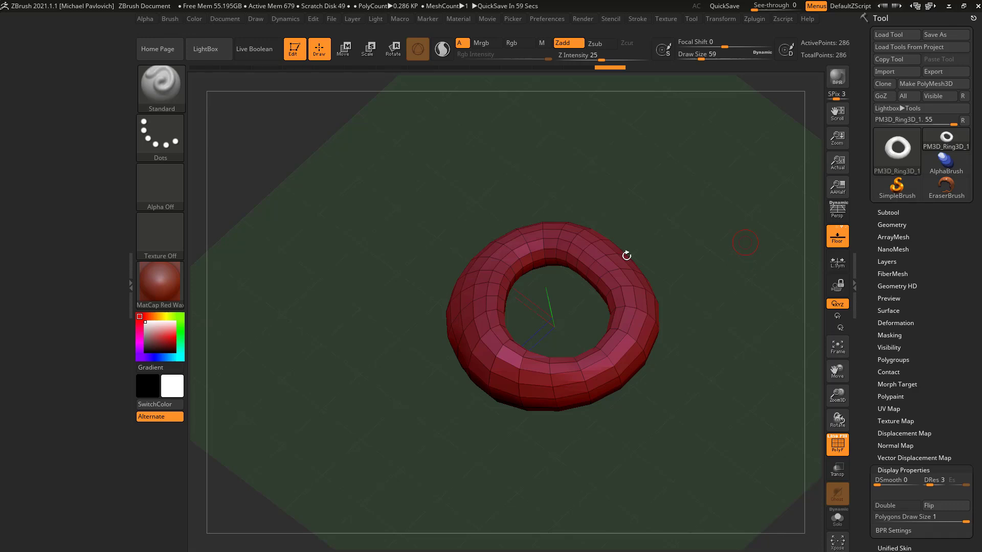
{"action": "mouse_move", "coordinate": [896, 154]}
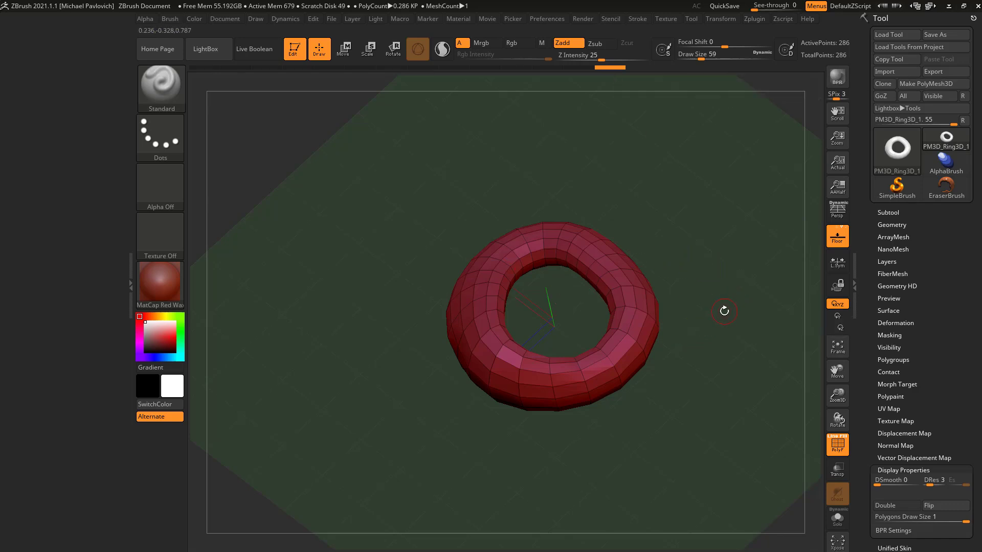
{"action": "left_click", "coordinate": [332, 19]}
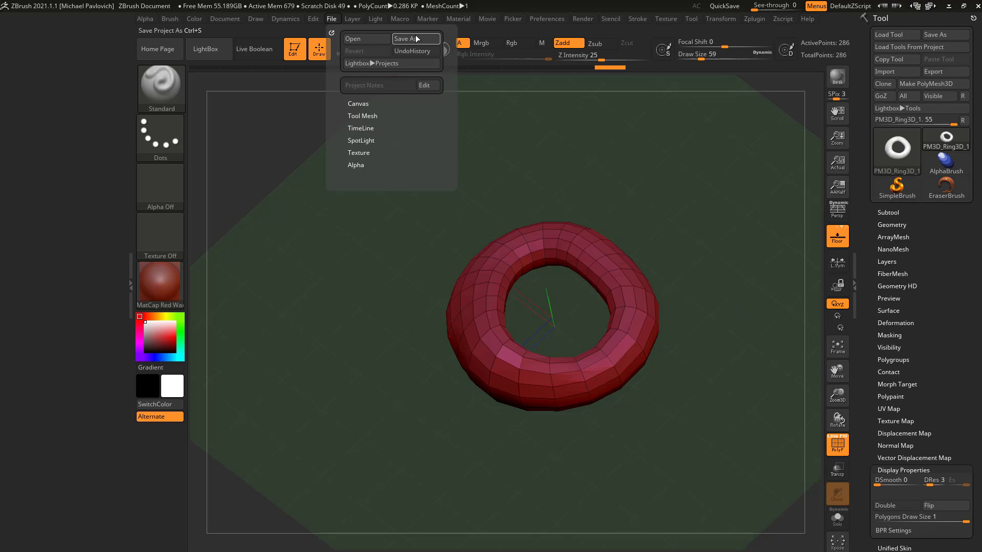
{"action": "left_click", "coordinate": [935, 34]}
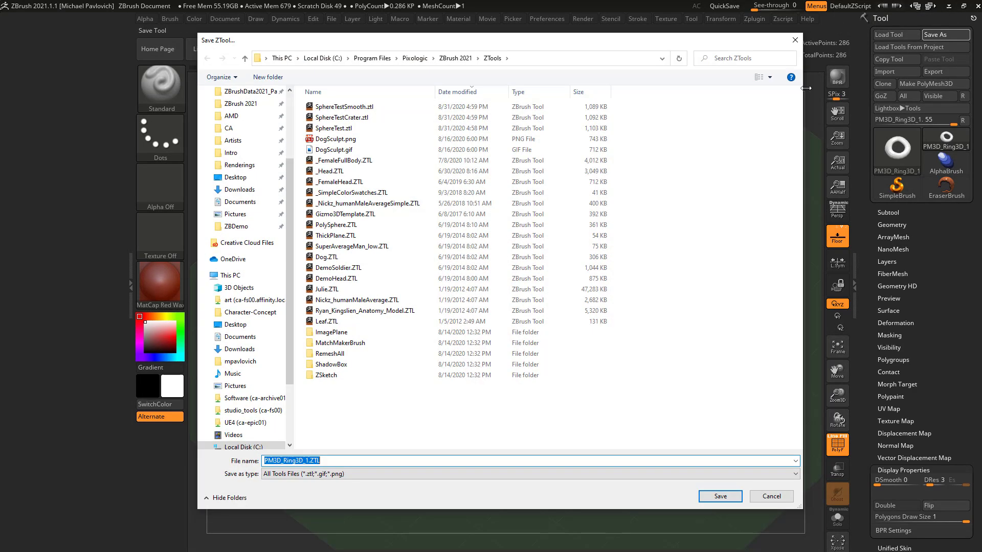
{"action": "left_click", "coordinate": [796, 41]}
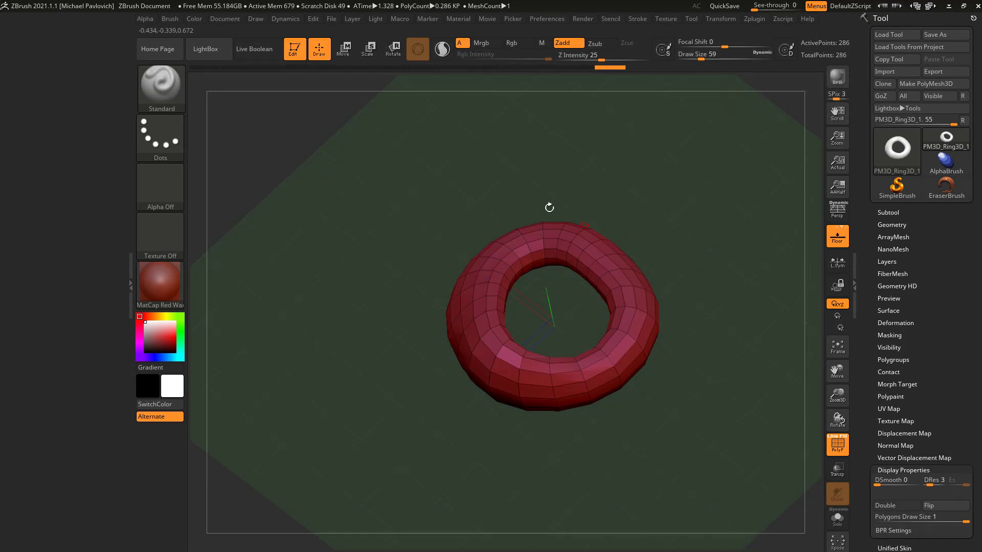
{"action": "left_click", "coordinate": [331, 18]}
{"action": "left_click", "coordinate": [404, 38]}
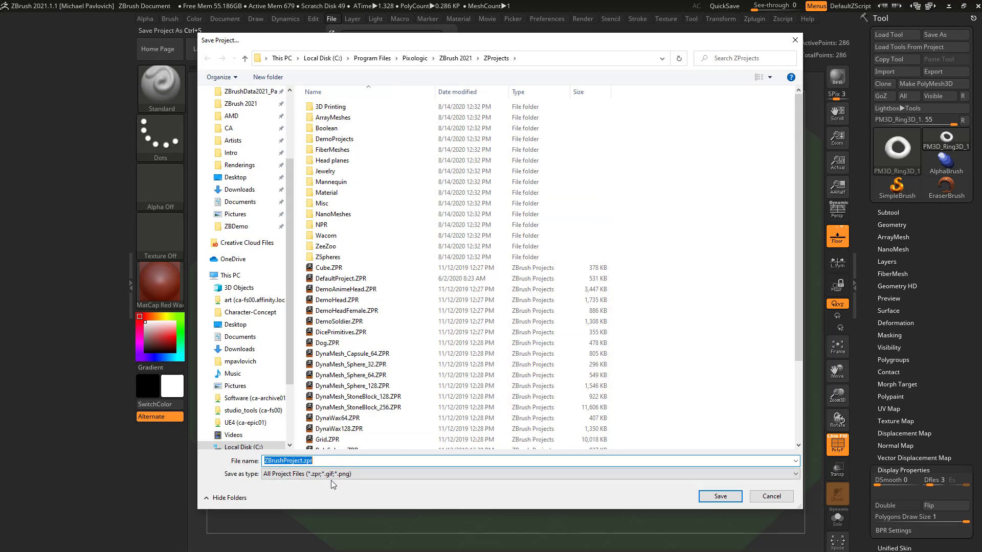
{"action": "left_click", "coordinate": [773, 497]}
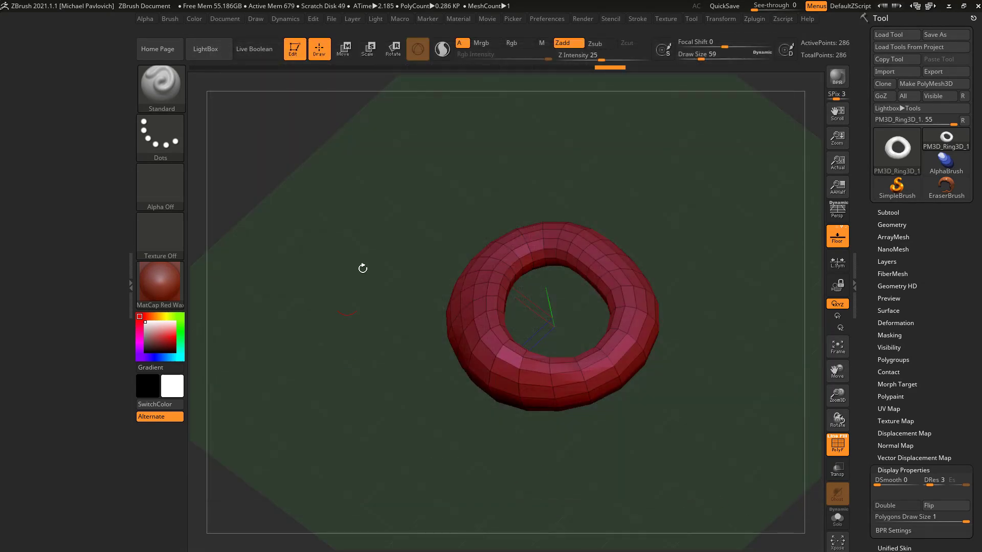
Switch to the PM3D plane, set Draw Size to 508, and sculpt it into a bulging curve
{"action": "left_click", "coordinate": [904, 154]}
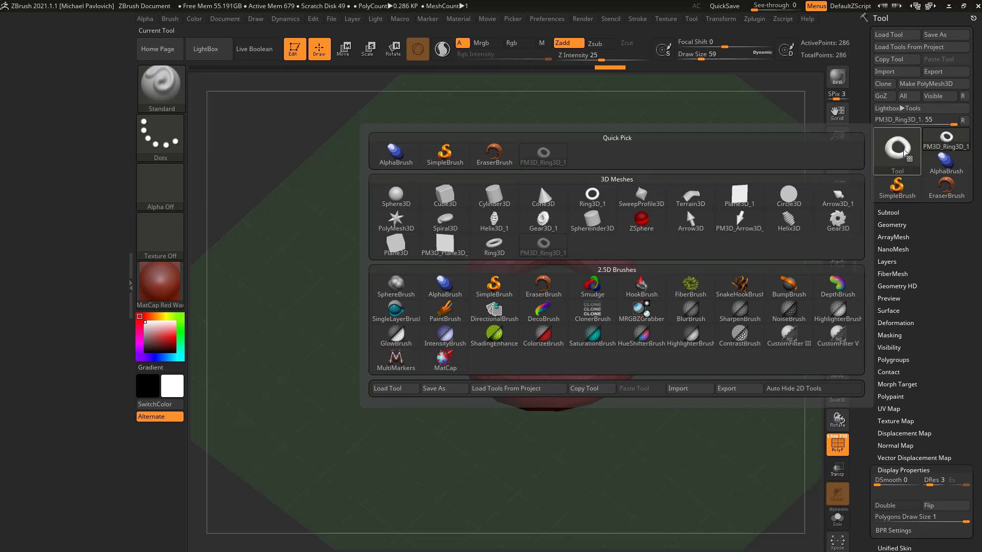
{"action": "left_click", "coordinate": [445, 244]}
{"action": "left_click_drag", "start_coordinate": [697, 302], "coordinate": [734, 267]}
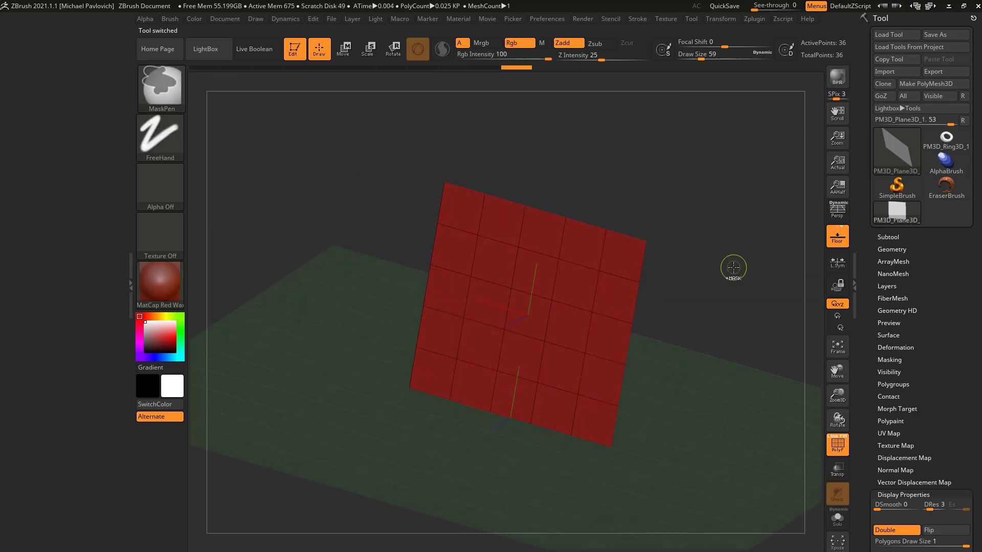
{"action": "scroll", "coordinate": [866, 318], "scroll_direction": "down", "scroll_amount": 1}
{"action": "key", "text": "s"}
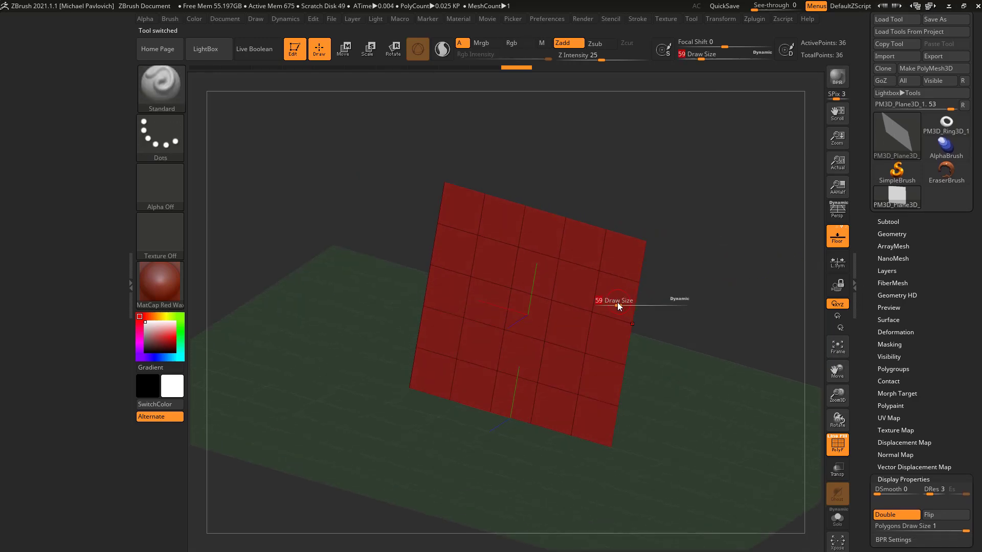
{"action": "left_click_drag", "start_coordinate": [620, 307], "coordinate": [673, 287]}
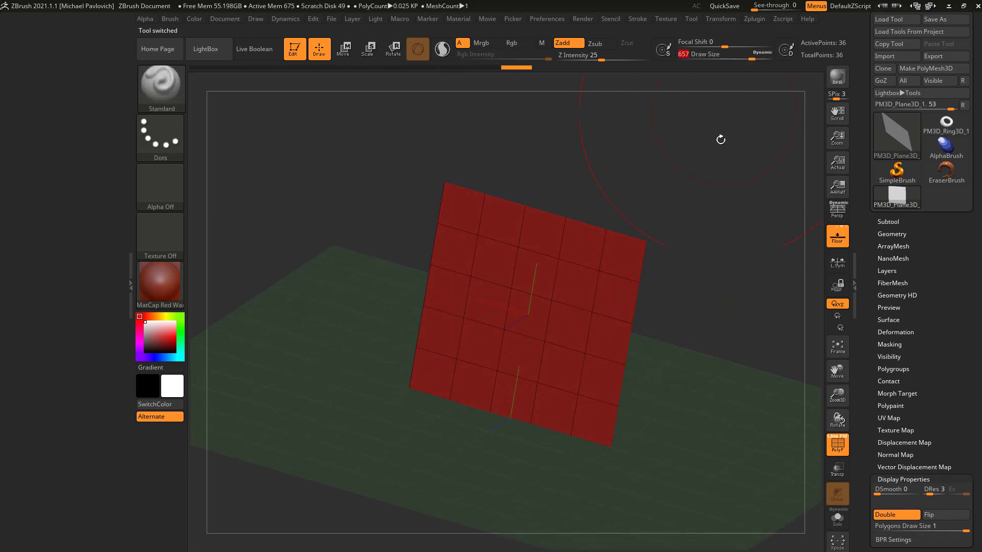
{"action": "left_click_drag", "start_coordinate": [721, 139], "coordinate": [575, 311]}
{"action": "mouse_move", "coordinate": [518, 300]}
{"action": "left_mouse_down"}
{"action": "mouse_move", "coordinate": [536, 347]}
{"action": "mouse_move", "coordinate": [529, 362]}
{"action": "mouse_move", "coordinate": [512, 294]}
{"action": "mouse_move", "coordinate": [537, 388]}
{"action": "left_mouse_up"}
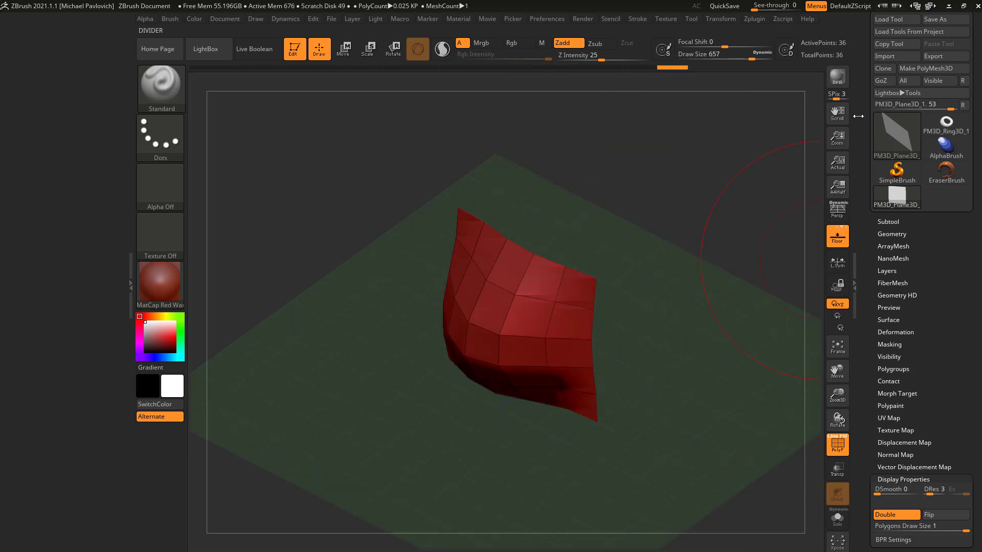
Clone the sculpted plane, reshape its upper faces, and clone it again
{"action": "left_click", "coordinate": [883, 68]}
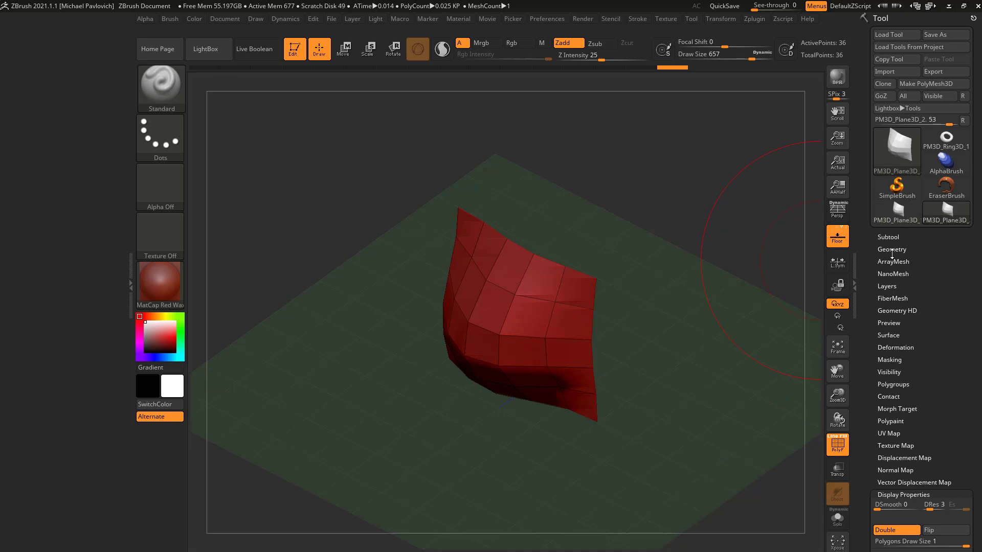
{"action": "mouse_move", "coordinate": [517, 286]}
{"action": "left_mouse_down"}
{"action": "mouse_move", "coordinate": [497, 319]}
{"action": "mouse_move", "coordinate": [519, 314]}
{"action": "mouse_move", "coordinate": [527, 286]}
{"action": "mouse_move", "coordinate": [495, 295]}
{"action": "mouse_move", "coordinate": [498, 256]}
{"action": "mouse_move", "coordinate": [511, 240]}
{"action": "left_mouse_up"}
{"action": "left_click", "coordinate": [884, 84]}
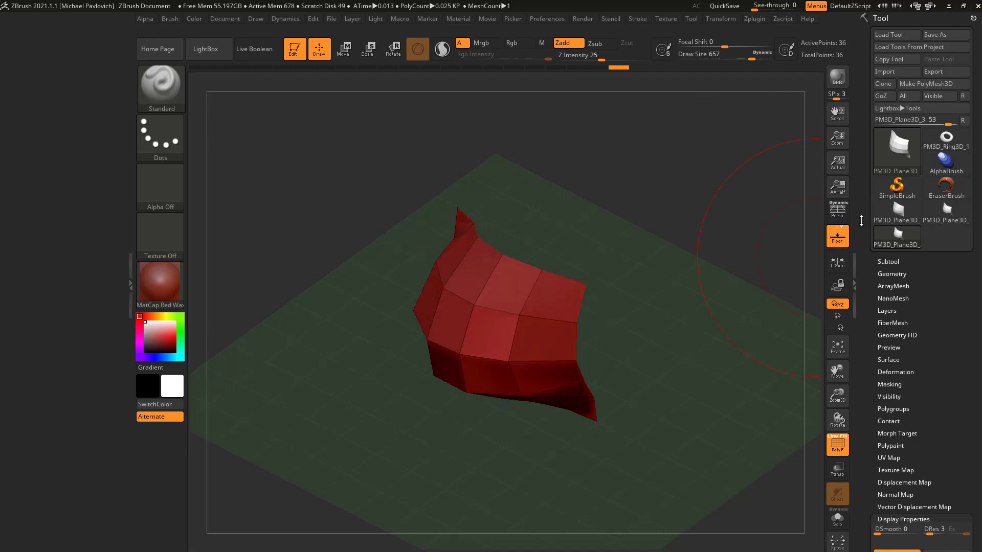
Pick PM3D_Ring3D_1, bulge out its left side, and clone it as PM3D_Ring3D_2
{"action": "left_click", "coordinate": [896, 151]}
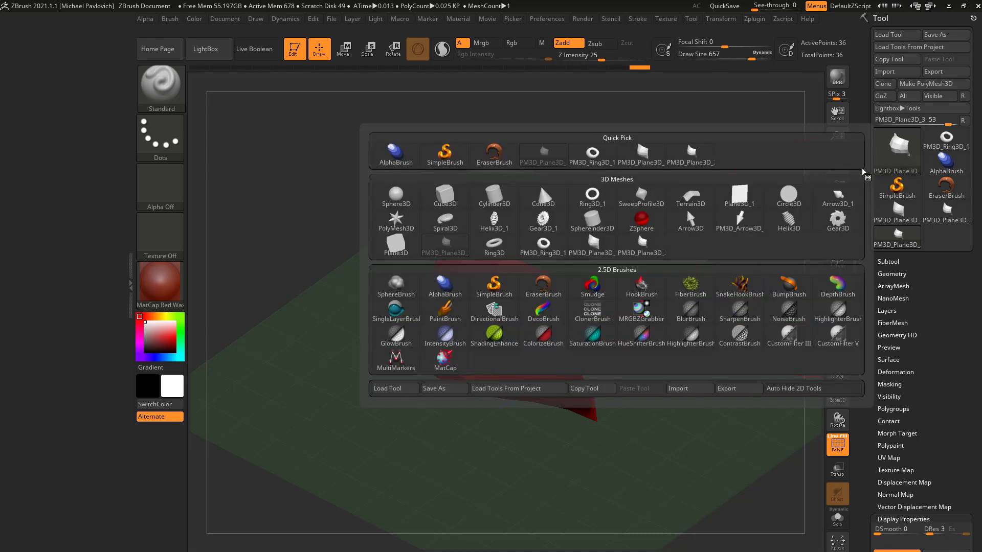
{"action": "left_click", "coordinate": [543, 245]}
{"action": "mouse_move", "coordinate": [505, 334]}
{"action": "left_mouse_down"}
{"action": "mouse_move", "coordinate": [456, 329]}
{"action": "mouse_move", "coordinate": [442, 296]}
{"action": "mouse_move", "coordinate": [460, 266]}
{"action": "left_mouse_up"}
{"action": "left_click", "coordinate": [883, 84]}
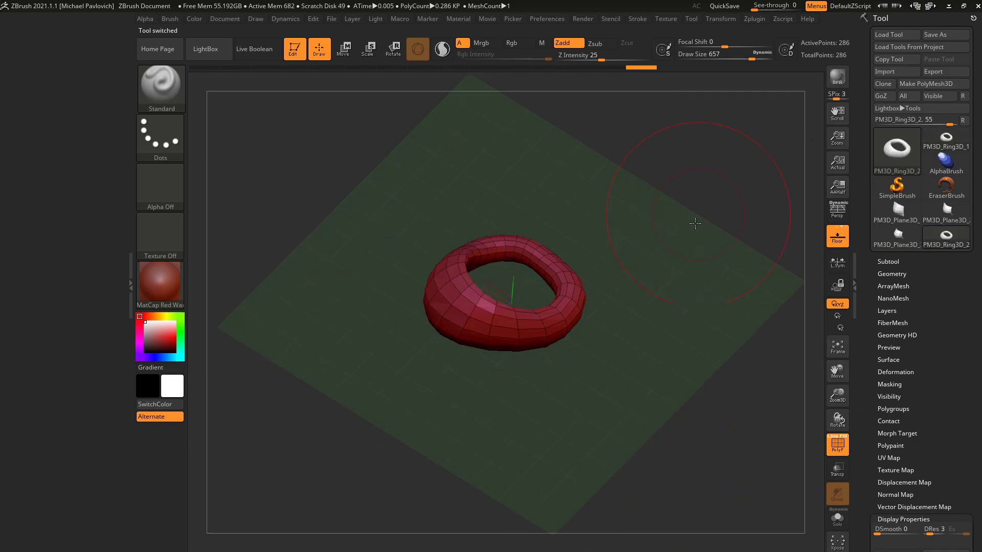
{"action": "mouse_move", "coordinate": [591, 258]}
{"action": "left_mouse_down", "text": "alt"}
{"action": "mouse_move", "coordinate": [561, 317]}
{"action": "mouse_move", "coordinate": [655, 316]}
{"action": "left_mouse_up", "text": "alt"}
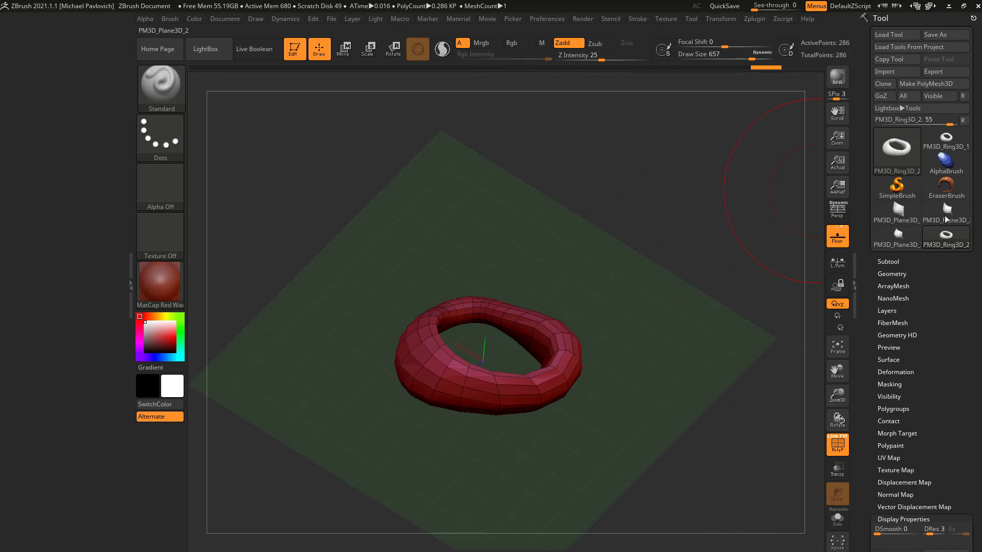
Close the File menu without saving and set Draw Size to 338
{"action": "left_click", "coordinate": [332, 19]}
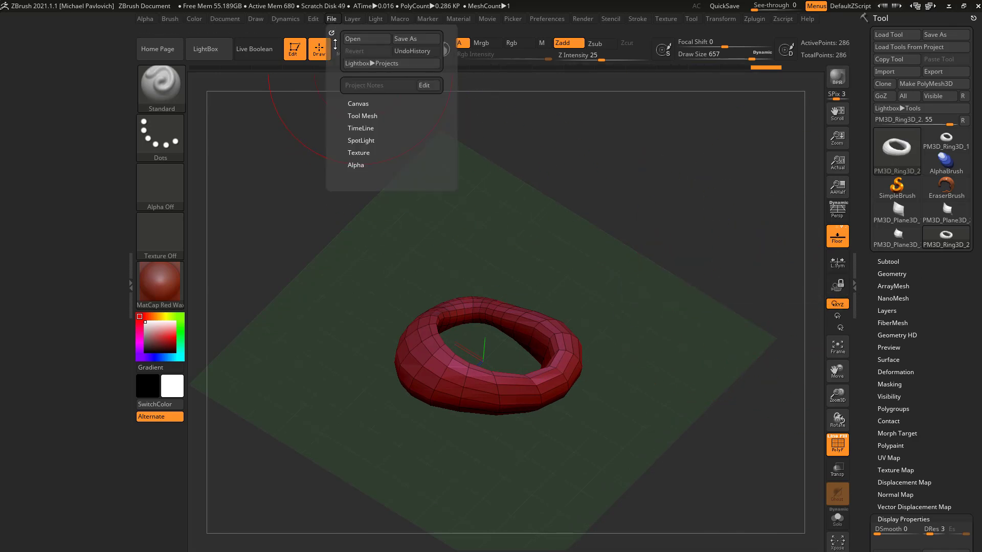
{"action": "key", "text": "s"}
{"action": "left_click", "coordinate": [609, 334]}
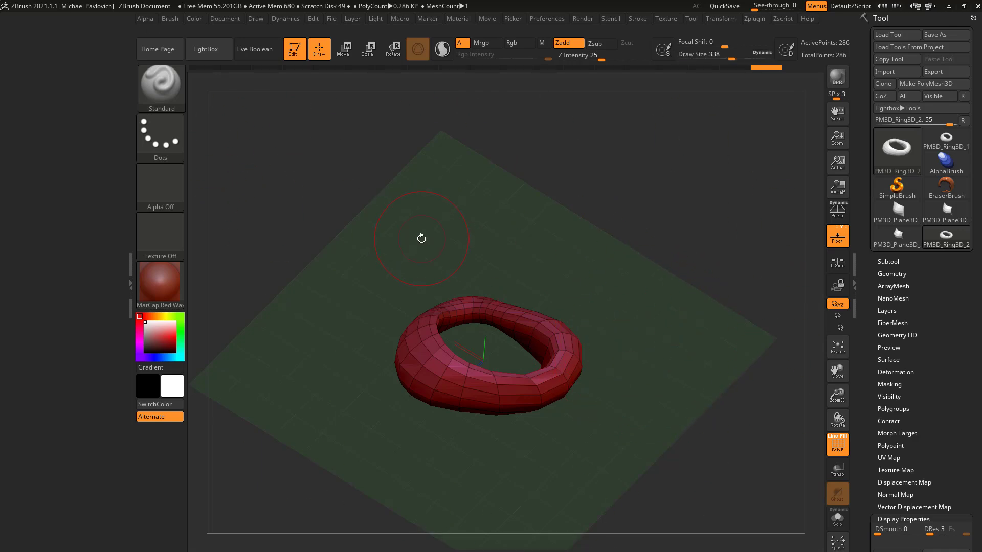
Glance at the Material palette and Tool thumbnails unchanged, then lower Draw Size to 234
{"action": "left_click", "coordinate": [160, 281]}
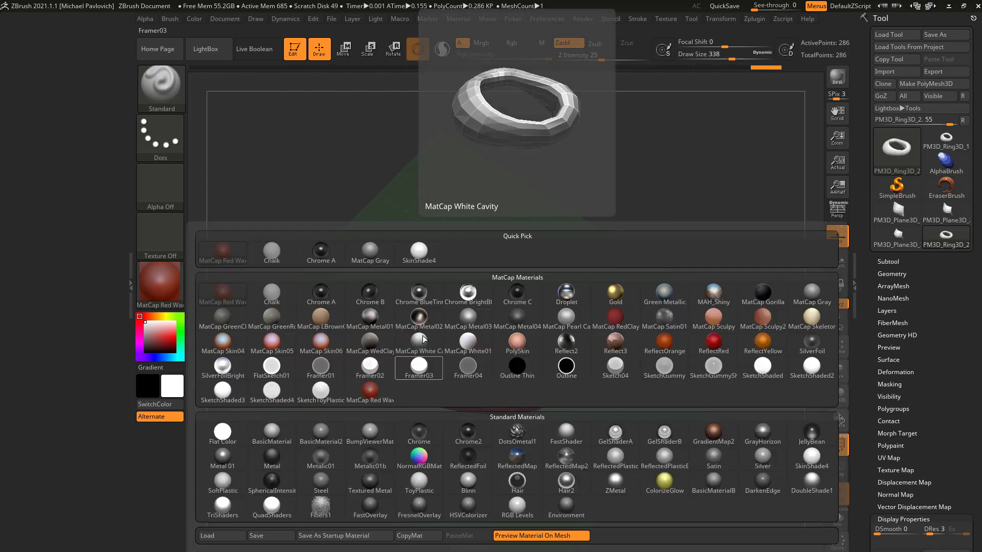
{"action": "left_click", "coordinate": [376, 19]}
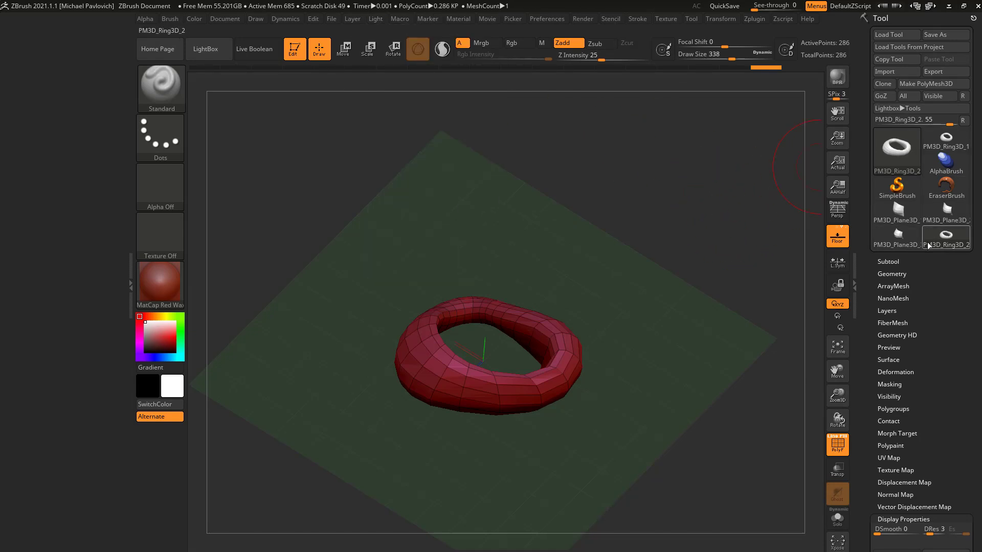
{"action": "mouse_move", "coordinate": [920, 247]}
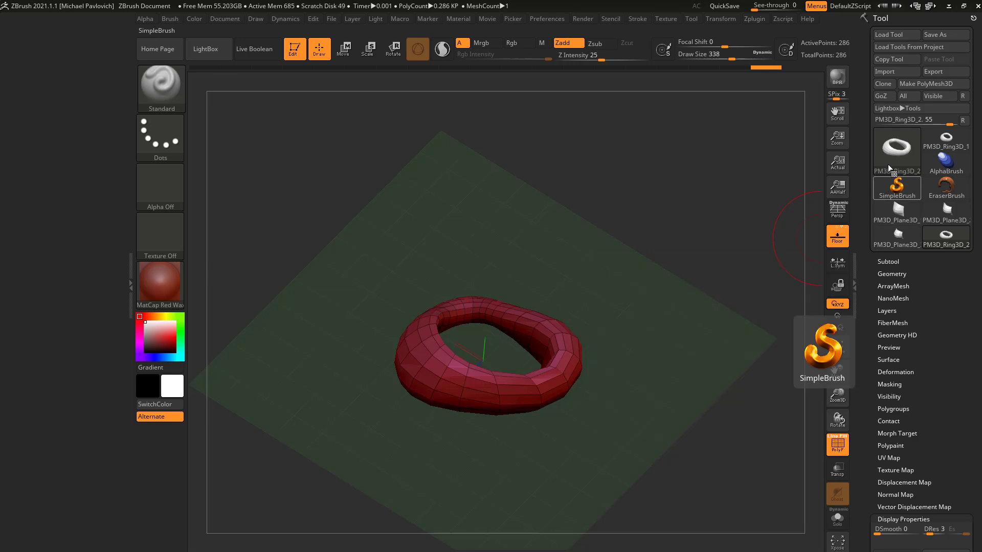
{"action": "mouse_move", "coordinate": [897, 147]}
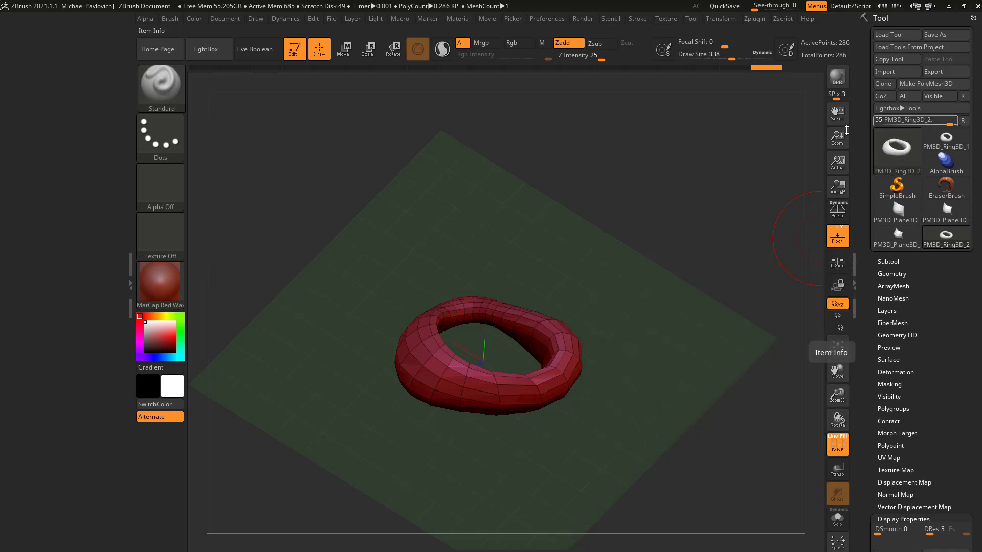
{"action": "key", "text": "bracketleft"}
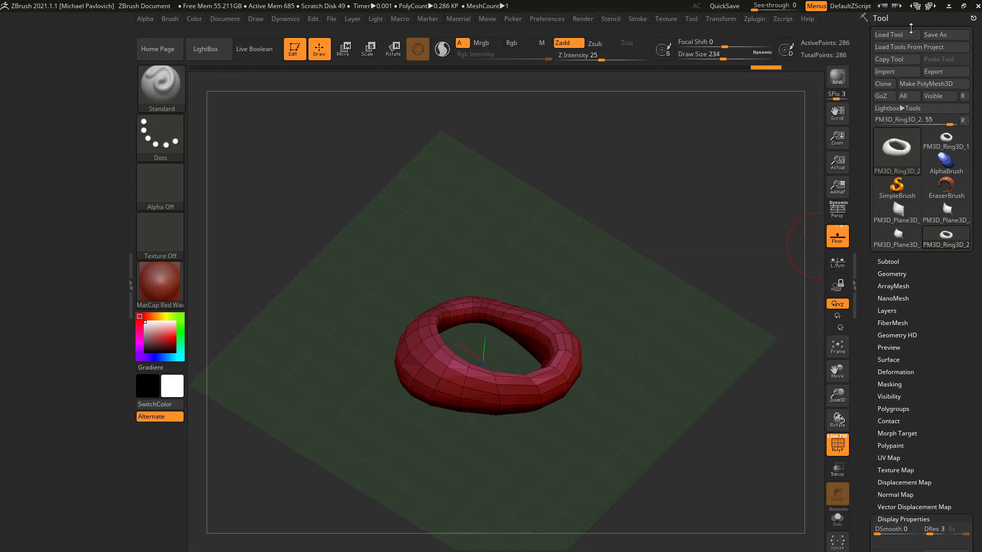
Save the ring as PM3D_Ring3D_2.ZTL and look through its expanded Subtool settings
{"action": "left_click", "coordinate": [953, 35]}
{"action": "left_click", "coordinate": [720, 496]}
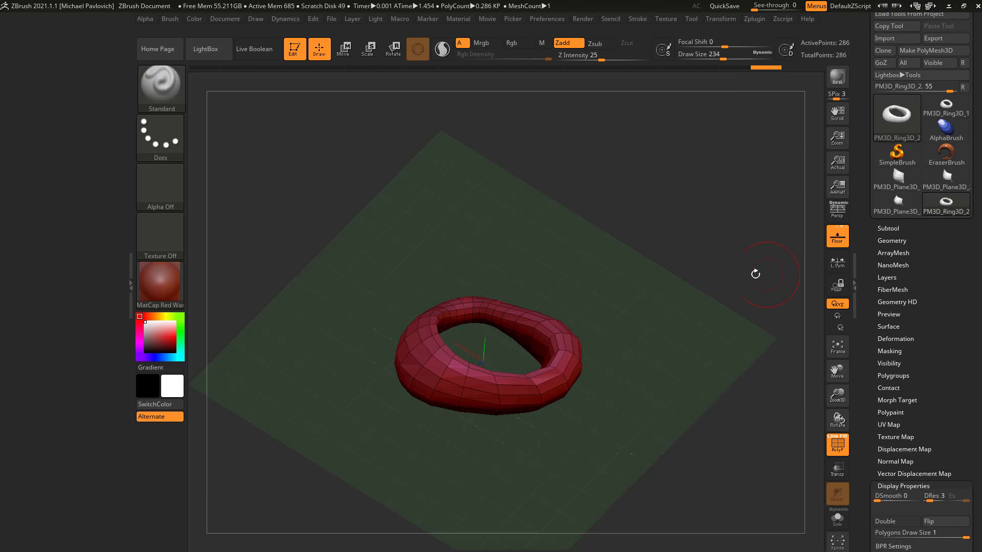
{"action": "left_click", "coordinate": [888, 228]}
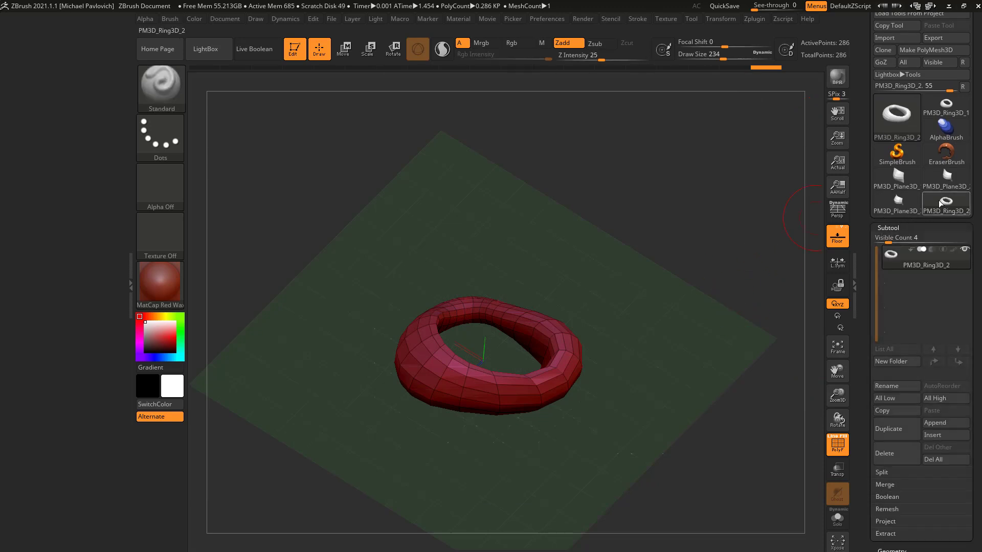
{"action": "scroll", "coordinate": [883, 280], "scroll_direction": "down", "scroll_amount": 5}
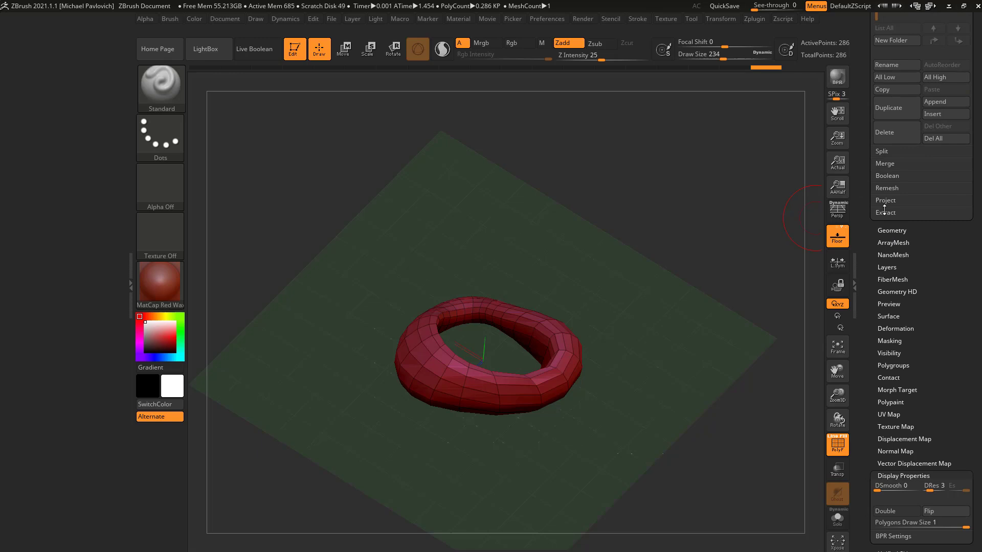
{"action": "scroll", "coordinate": [899, 278], "scroll_direction": "down", "scroll_amount": 1}
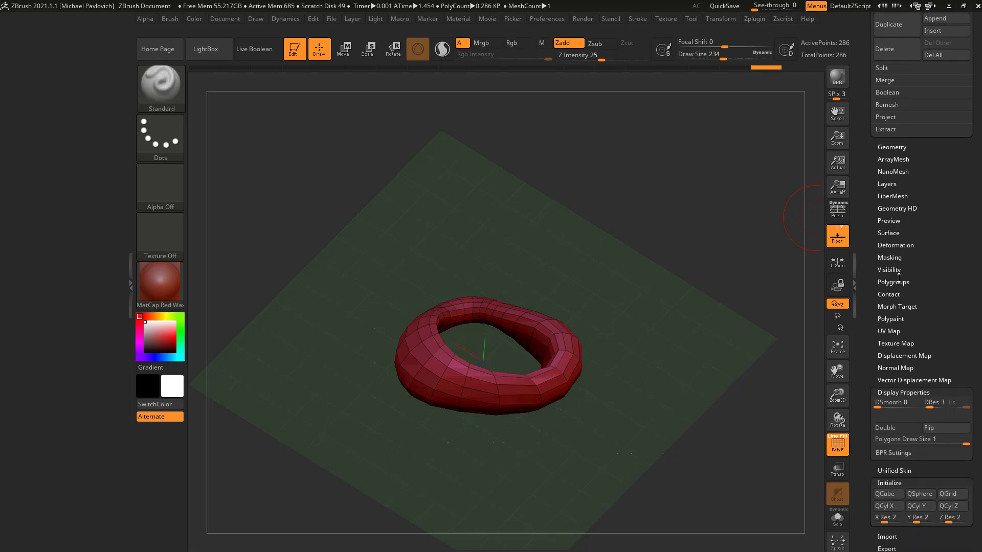
{"action": "scroll", "coordinate": [885, 291], "scroll_direction": "down", "scroll_amount": 1}
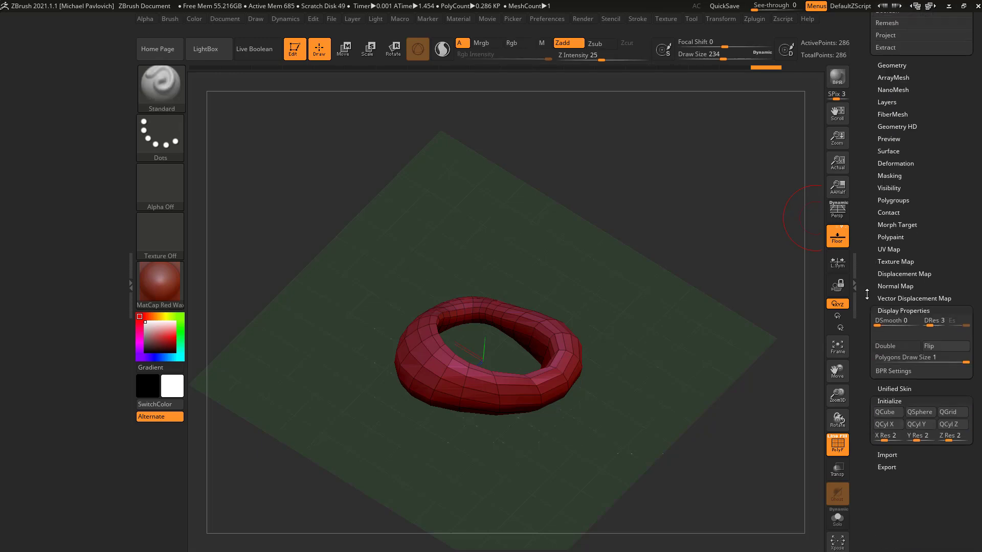
{"action": "scroll", "coordinate": [889, 173], "scroll_direction": "up", "scroll_amount": 4}
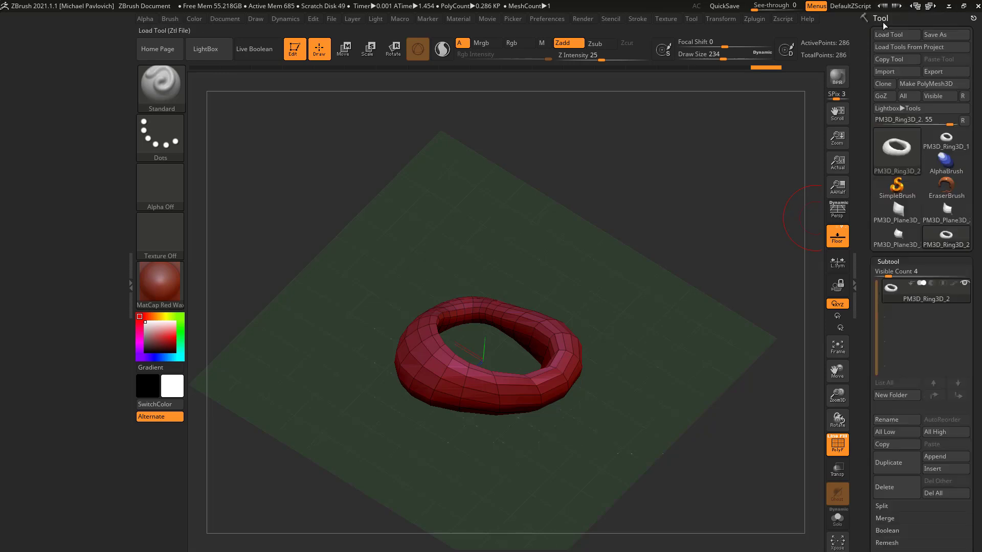
{"action": "scroll", "coordinate": [864, 246], "scroll_direction": "down", "scroll_amount": 5}
{"action": "scroll", "coordinate": [863, 246], "scroll_direction": "up", "scroll_amount": 5}
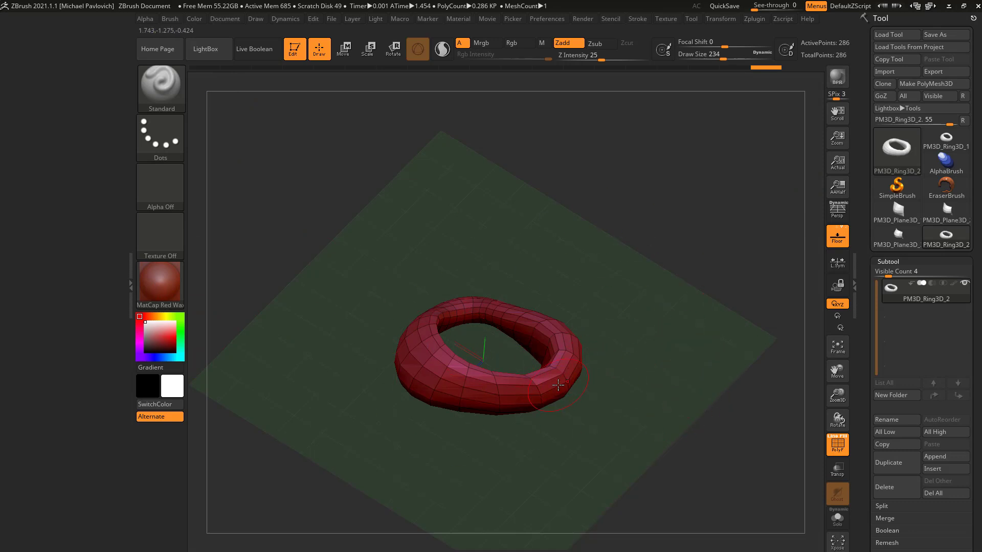
Open the Material palette and set the brush Draw Size to 145
{"action": "left_click", "coordinate": [160, 282]}
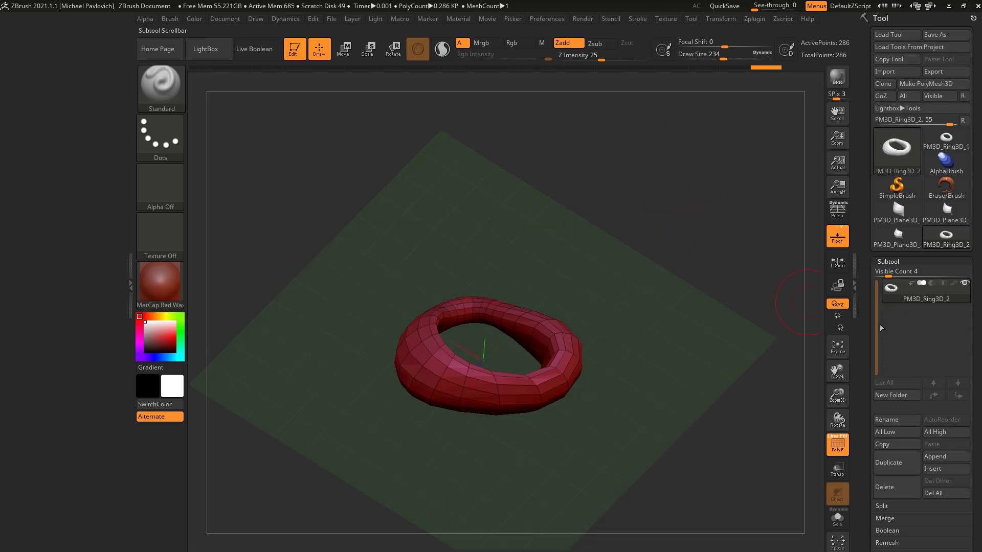
{"action": "type", "text": "s145"}
{"action": "key", "text": "Return"}
{"action": "left_click", "coordinate": [160, 282]}
Load Dog.ZTL from LightBox's Tool files and rotate it to face the viewer
{"action": "key", "text": "comma"}
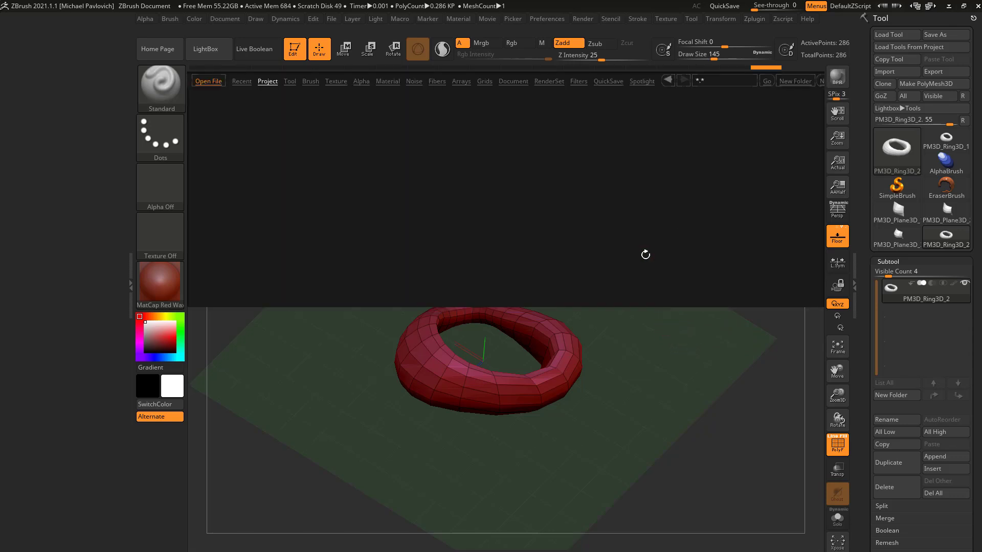
{"action": "left_click", "coordinate": [290, 81]}
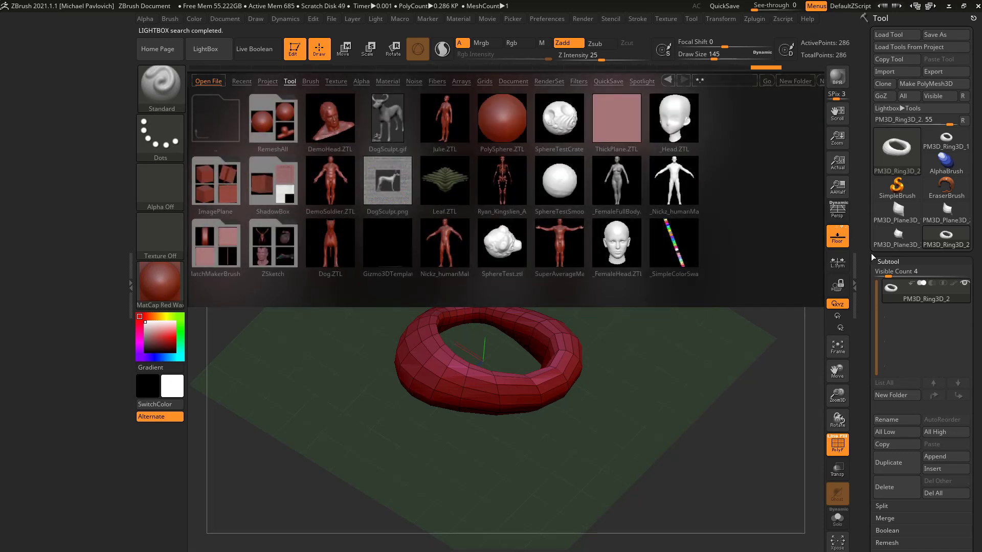
{"action": "left_click", "coordinate": [290, 81]}
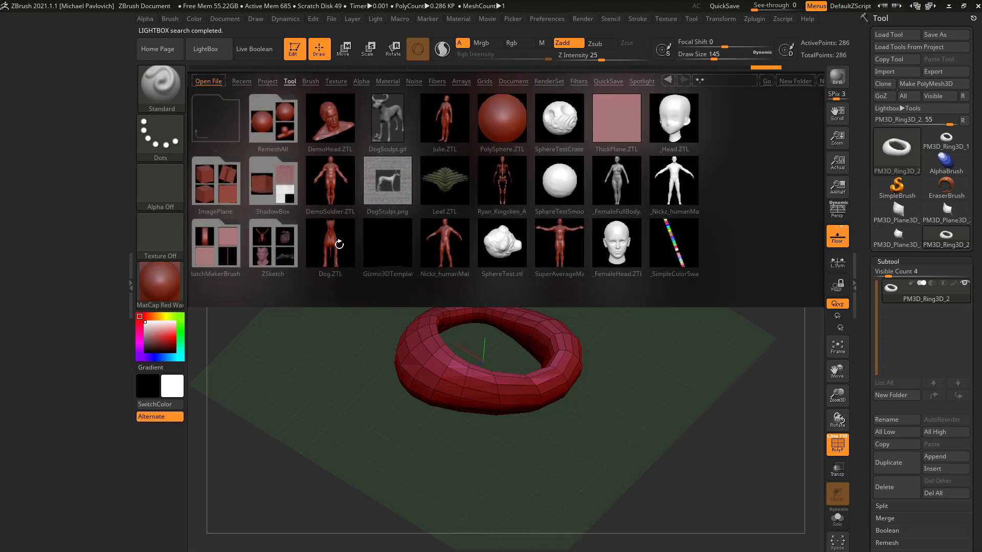
{"action": "double_click", "coordinate": [333, 239]}
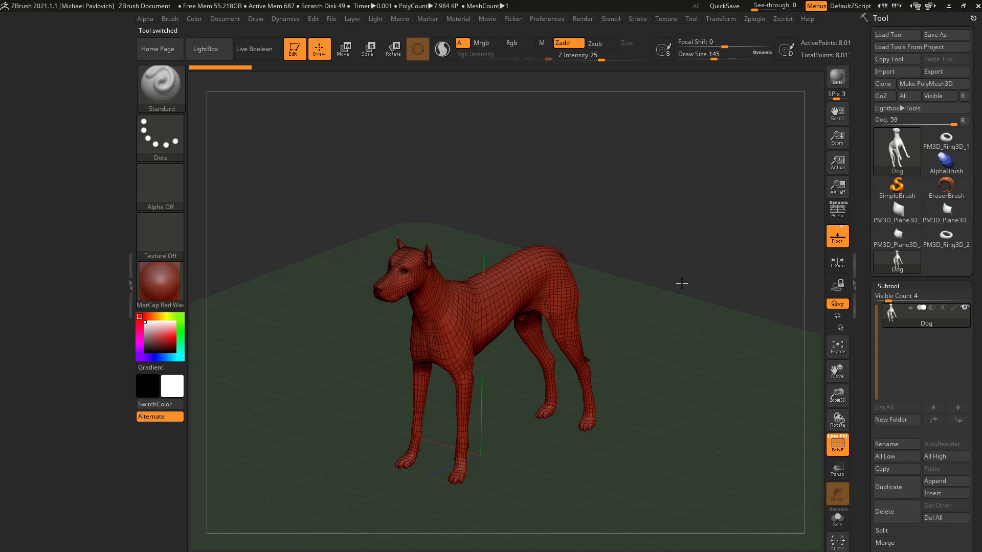
{"action": "left_click_drag", "start_coordinate": [689, 298], "coordinate": [715, 304]}
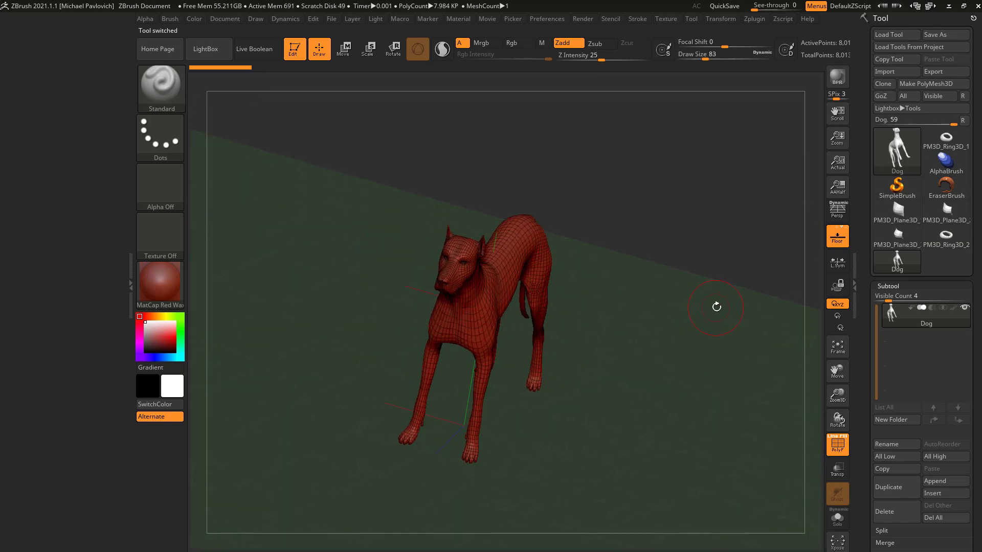
{"action": "left_click", "coordinate": [947, 241]}
{"action": "left_click", "coordinate": [897, 262]}
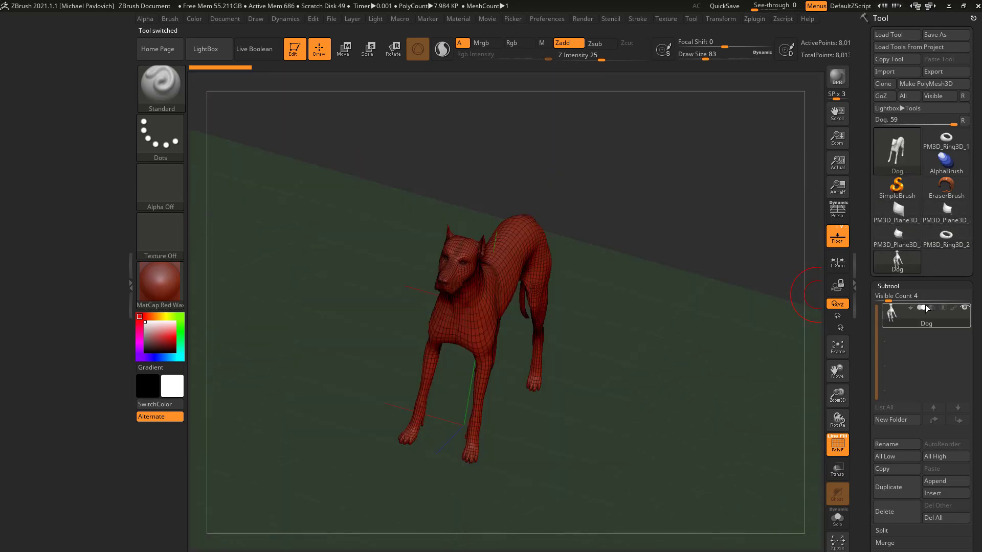
Load the DemoSoldier model and zoom out to see the whole soldier
{"action": "mouse_move", "coordinate": [925, 305]}
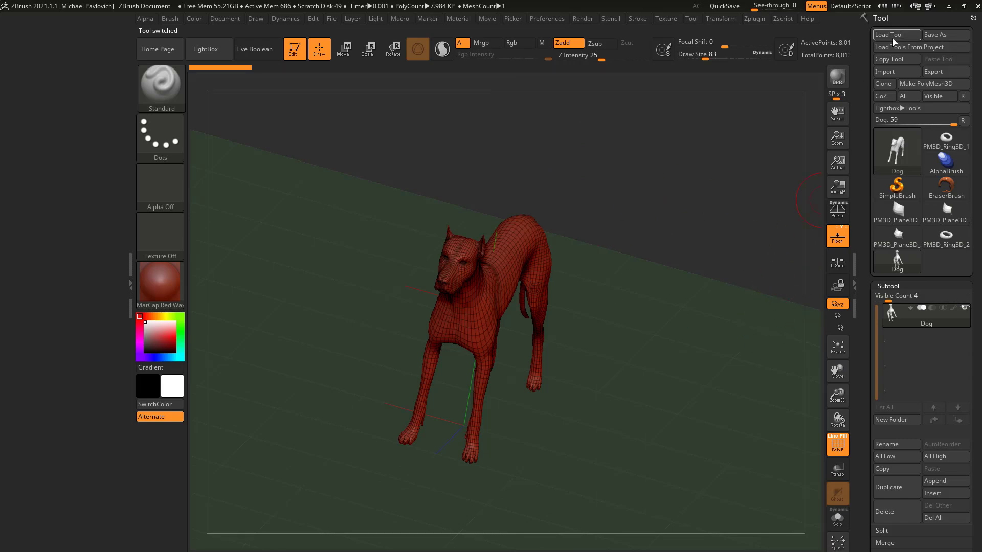
{"action": "left_click", "coordinate": [892, 35]}
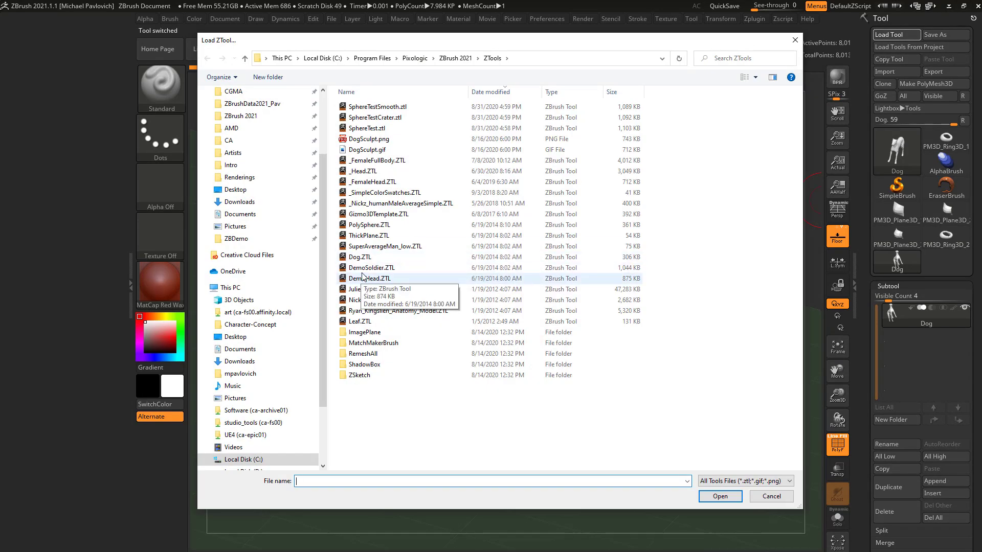
{"action": "double_click", "coordinate": [371, 268]}
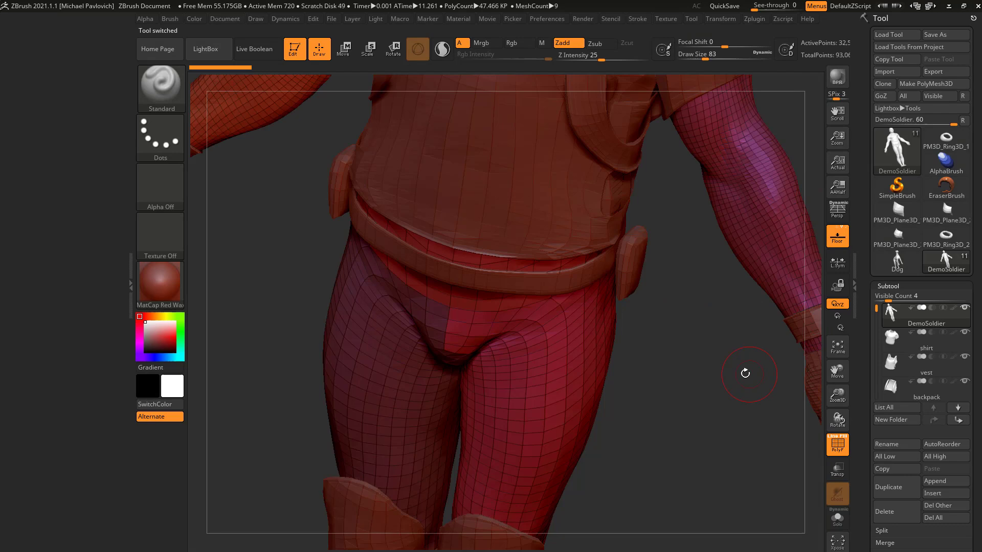
{"action": "left_click_drag", "start_coordinate": [745, 374], "coordinate": [806, 298]}
{"action": "scroll", "coordinate": [875, 307], "scroll_direction": "down", "scroll_amount": 5}
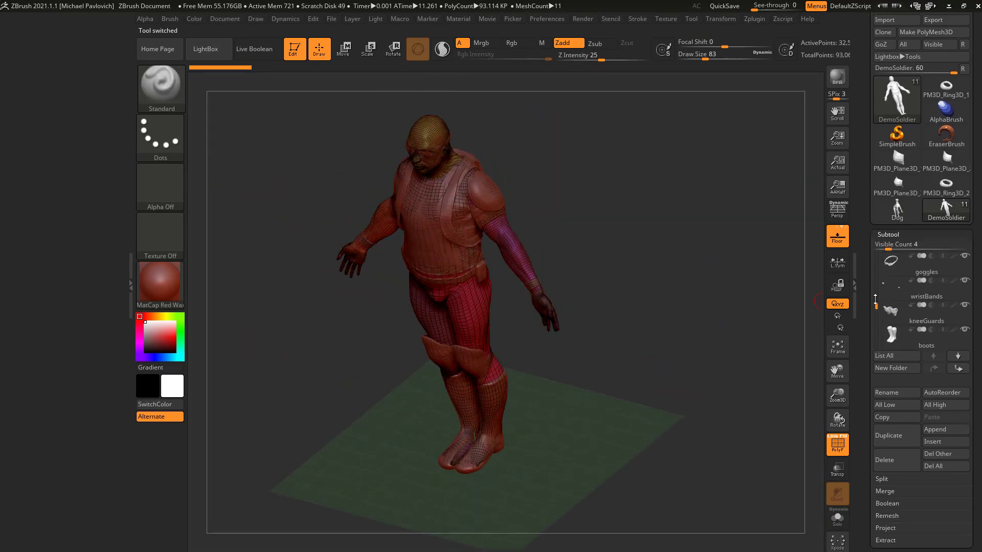
{"action": "scroll", "coordinate": [885, 297], "scroll_direction": "down", "scroll_amount": 10}
Turn off PolyFrame under Tool > Geometry with Shift+F and inspect the soldier
{"action": "left_click", "coordinate": [890, 288], "text": "shift"}
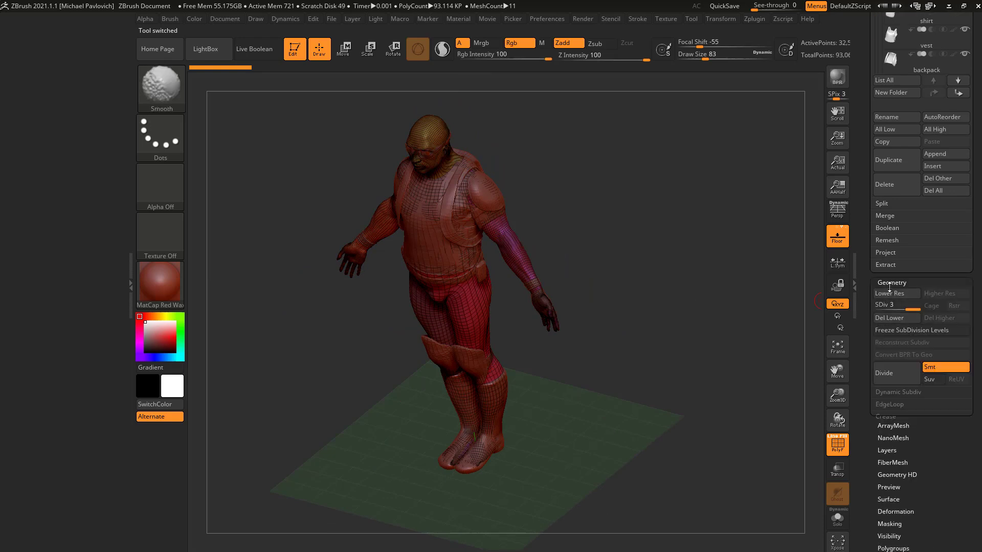
{"action": "scroll", "coordinate": [857, 261], "scroll_direction": "down", "scroll_amount": 4}
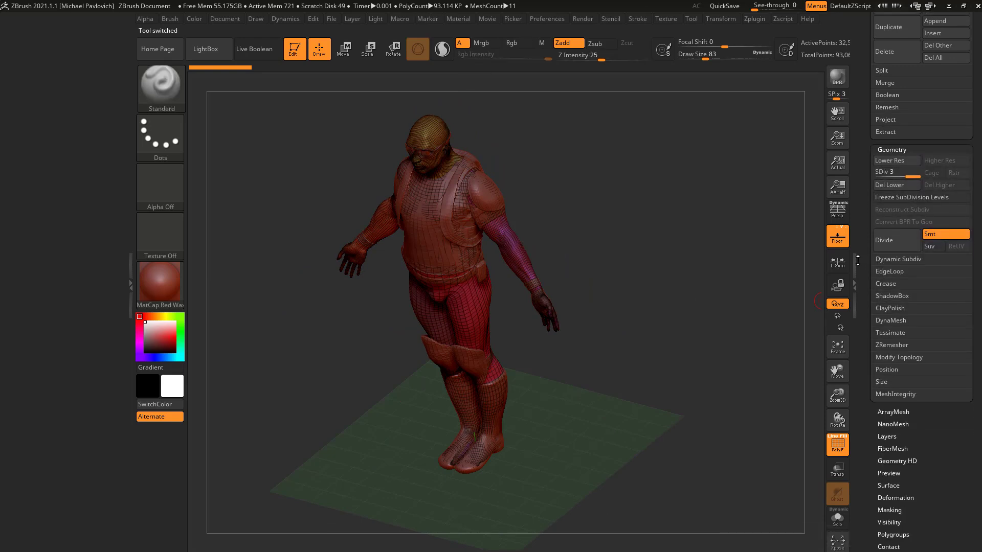
{"action": "scroll", "coordinate": [857, 261], "scroll_direction": "down", "scroll_amount": 3}
{"action": "key", "text": "shift+f"}
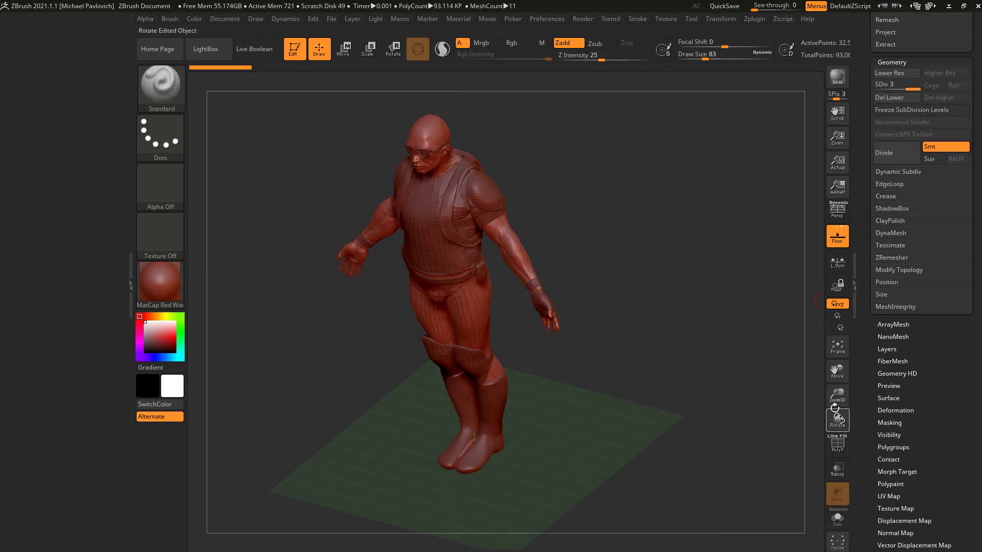
{"action": "left_click_drag", "start_coordinate": [835, 407], "coordinate": [732, 295]}
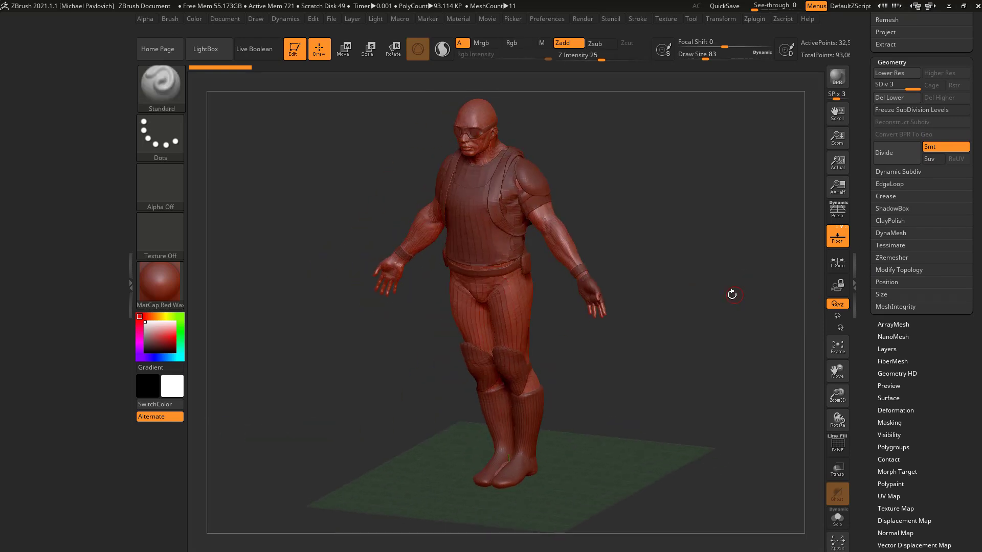
{"action": "scroll", "coordinate": [881, 416], "scroll_direction": "up", "scroll_amount": 10}
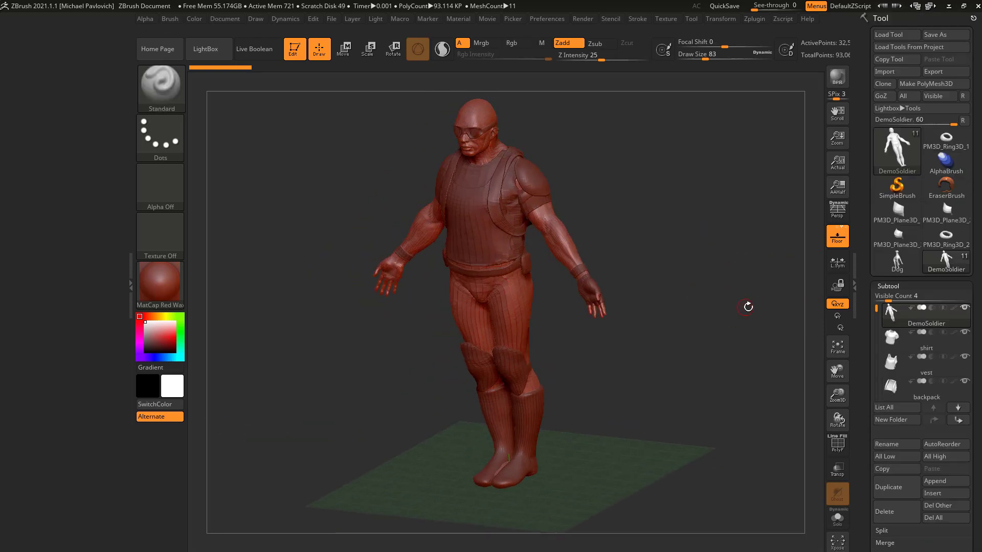
Toggle between Dog and DemoSoldier, leaving DemoSoldier active in a three-quarter view
{"action": "left_click", "coordinate": [898, 261]}
{"action": "left_click", "coordinate": [946, 261]}
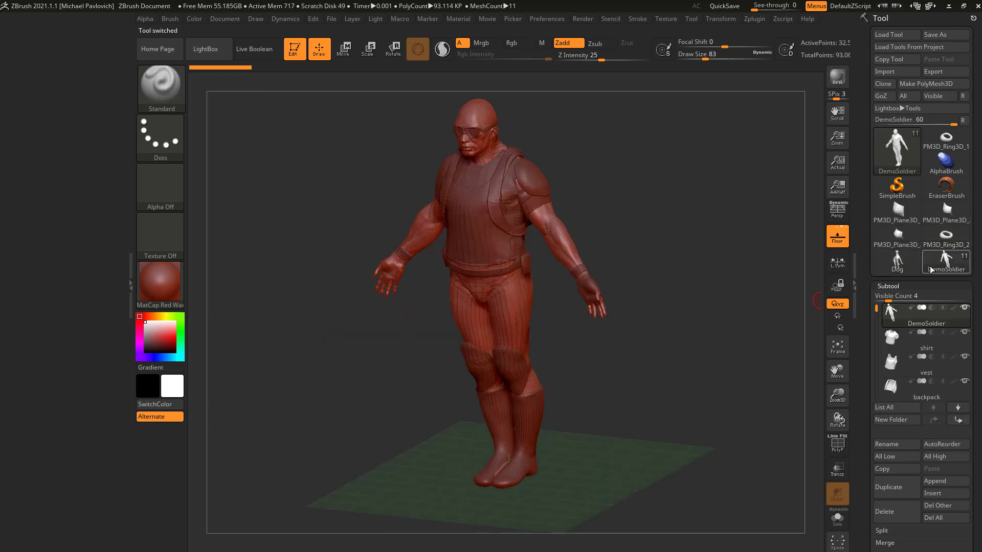
{"action": "left_click", "coordinate": [898, 261]}
{"action": "left_click", "coordinate": [947, 261]}
{"action": "left_click_drag", "start_coordinate": [772, 279], "coordinate": [749, 271]}
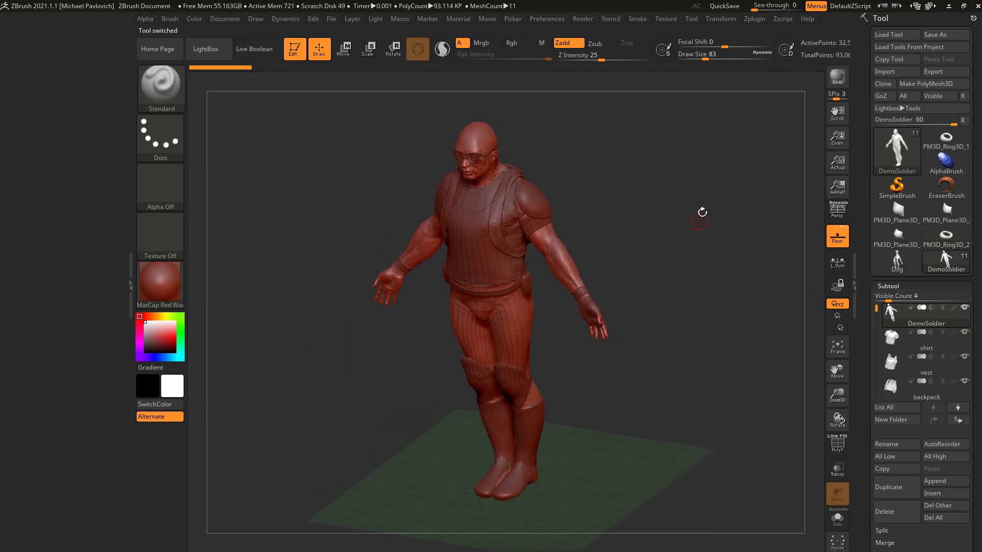
Open Dog.ZPR from LightBox's Project tab, answering No to saving the current project
{"action": "key", "text": "comma"}
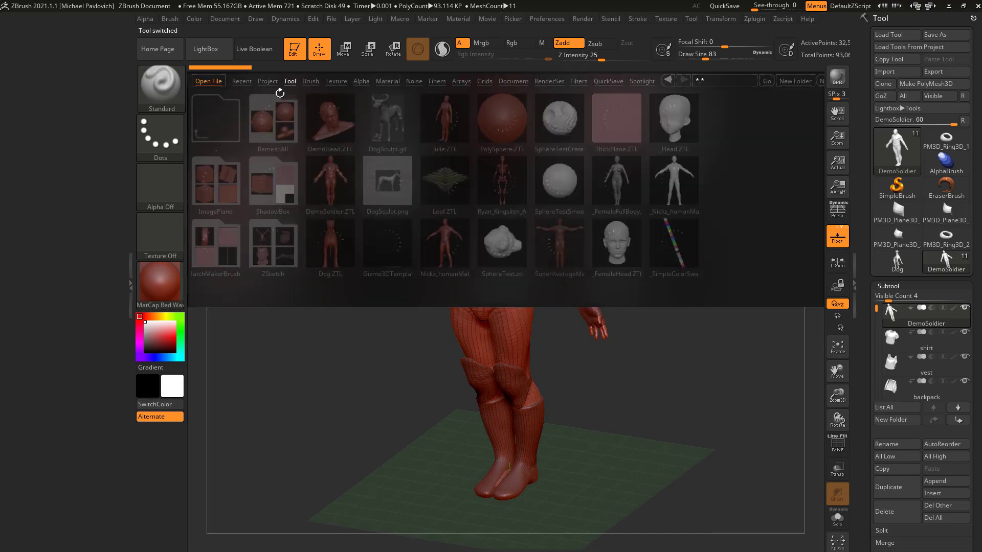
{"action": "left_click", "coordinate": [268, 81]}
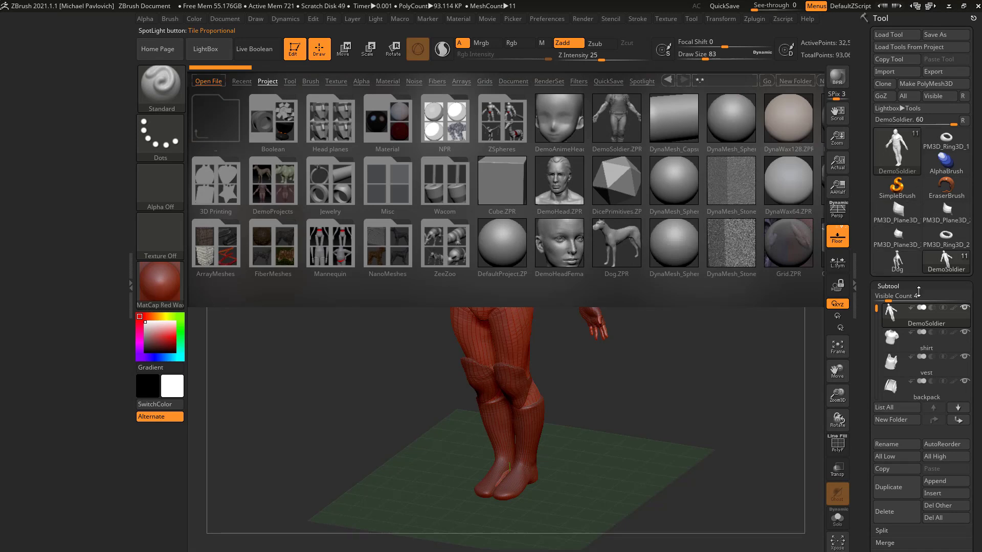
{"action": "double_click", "coordinate": [616, 239]}
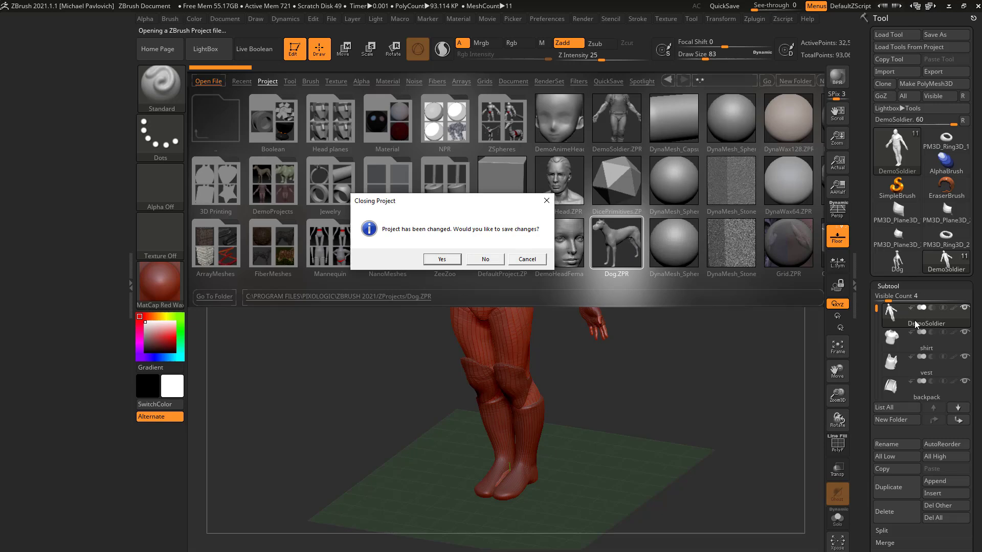
{"action": "left_click", "coordinate": [486, 260]}
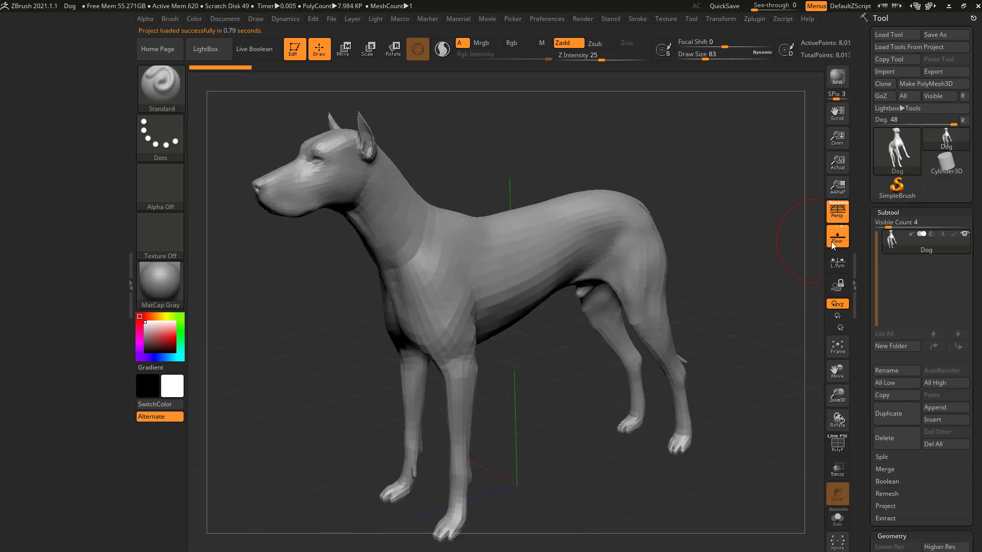
Load the tools from ZBrush 2021 > ZProjects > DemoSoldier.ZPR and rotate the soldier to a three-quarter view
{"action": "left_click_drag", "start_coordinate": [781, 190], "coordinate": [732, 290]}
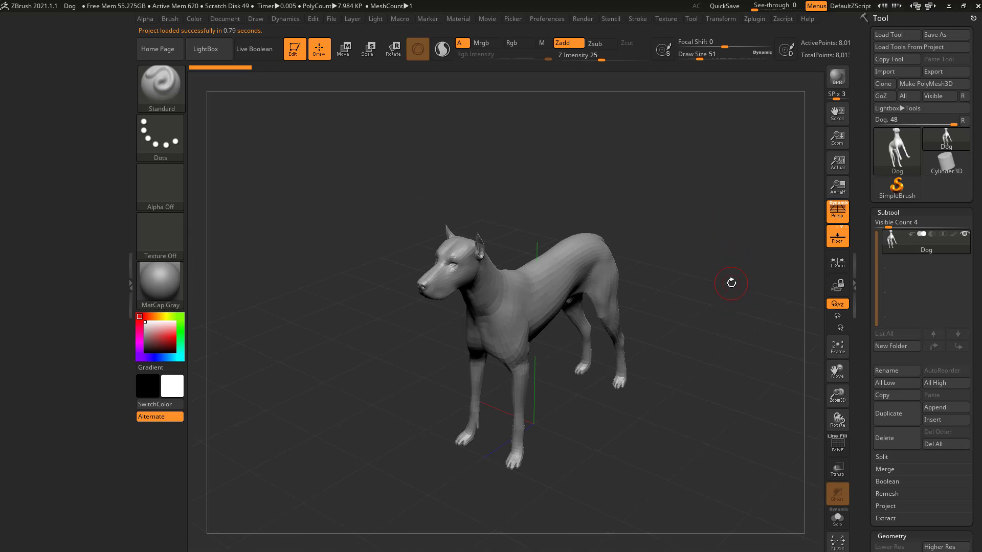
{"action": "left_click", "coordinate": [914, 47]}
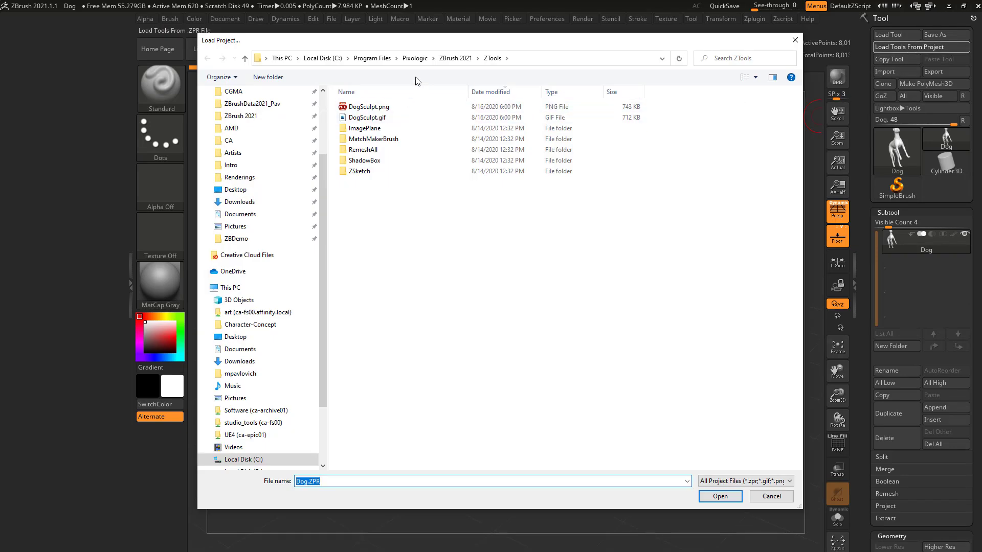
{"action": "left_click", "coordinate": [455, 60]}
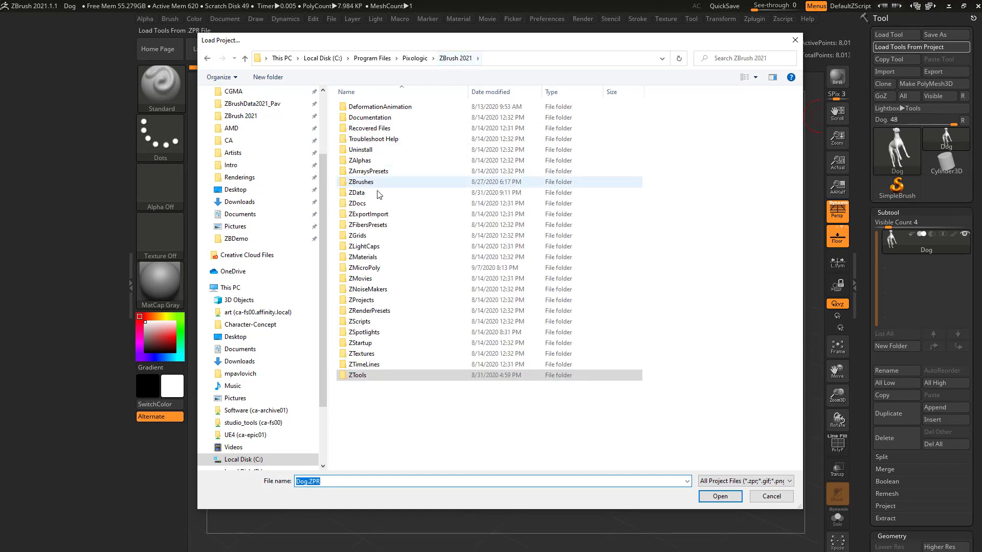
{"action": "double_click", "coordinate": [383, 300]}
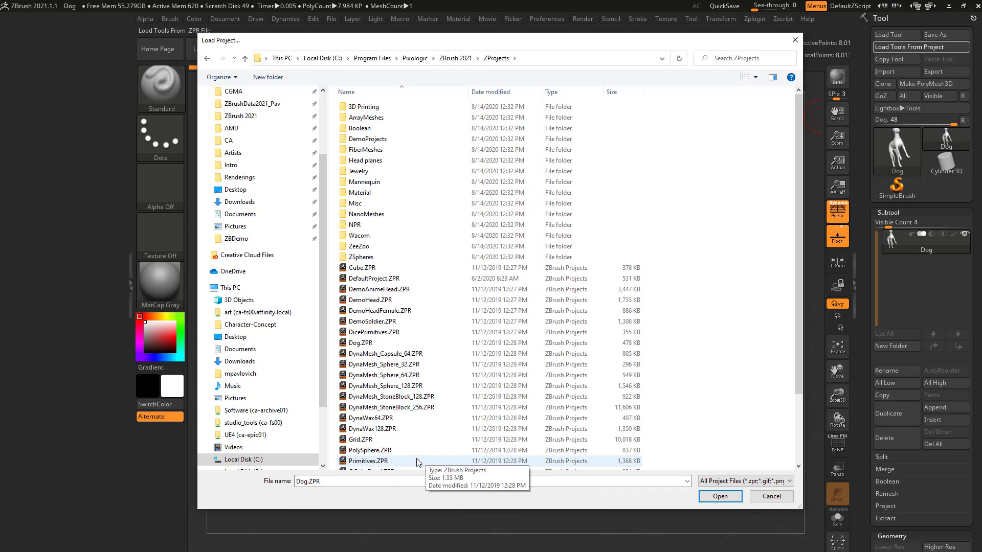
{"action": "left_click", "coordinate": [383, 290]}
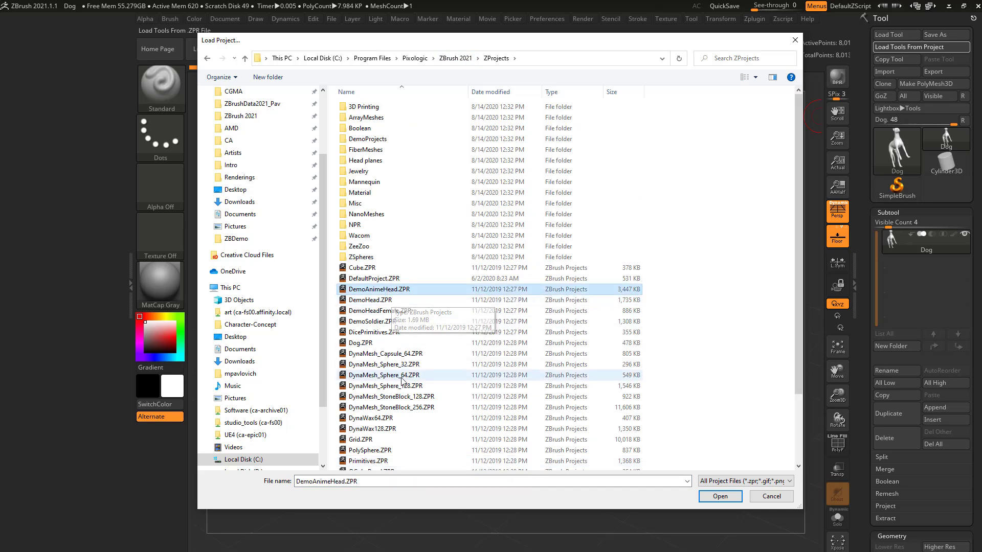
{"action": "left_click", "coordinate": [374, 322]}
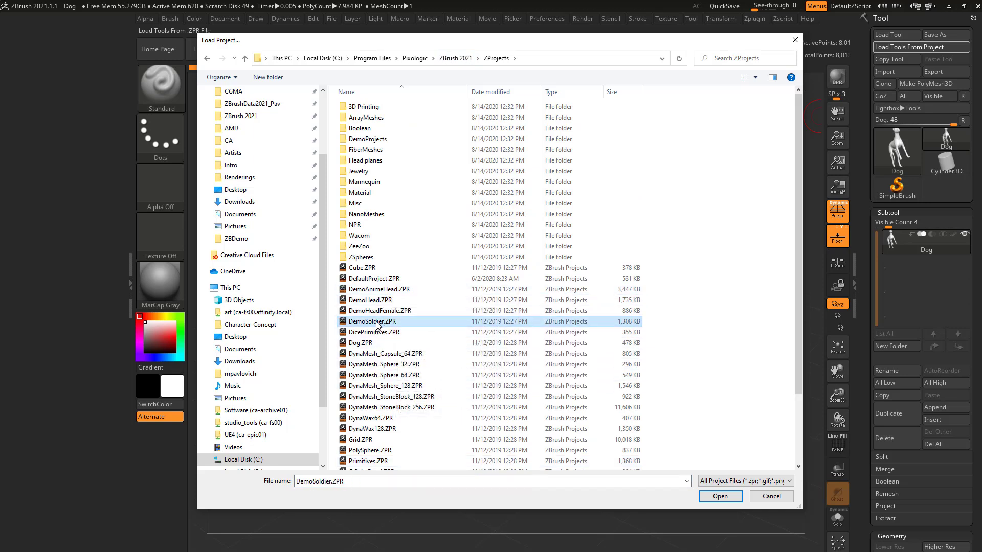
{"action": "double_click", "coordinate": [377, 327]}
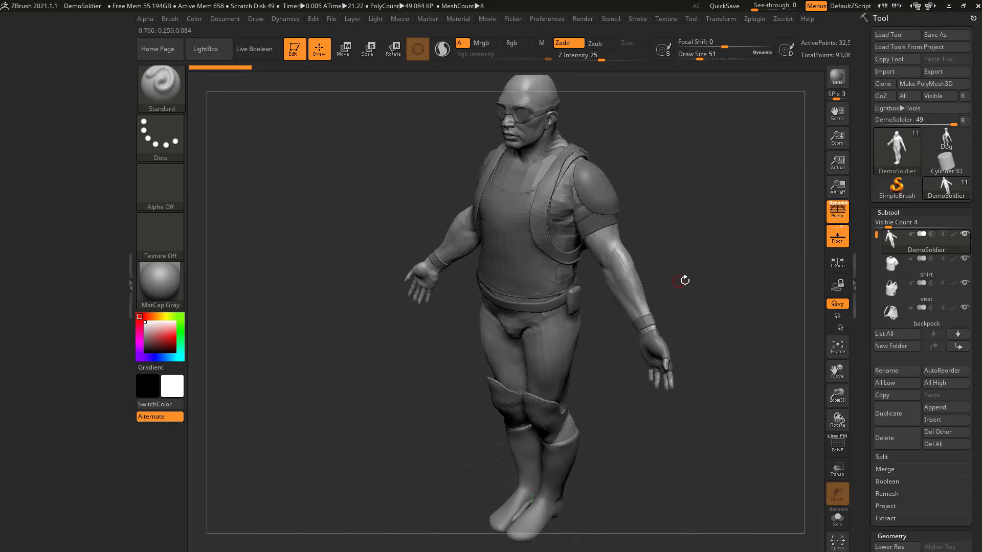
{"action": "left_click_drag", "start_coordinate": [728, 278], "coordinate": [702, 246]}
{"action": "key", "text": "comma"}
Load DemoSoldier.ZTL from LightBox's Tool files as an extra DemoSoldier tool
{"action": "left_click", "coordinate": [288, 82]}
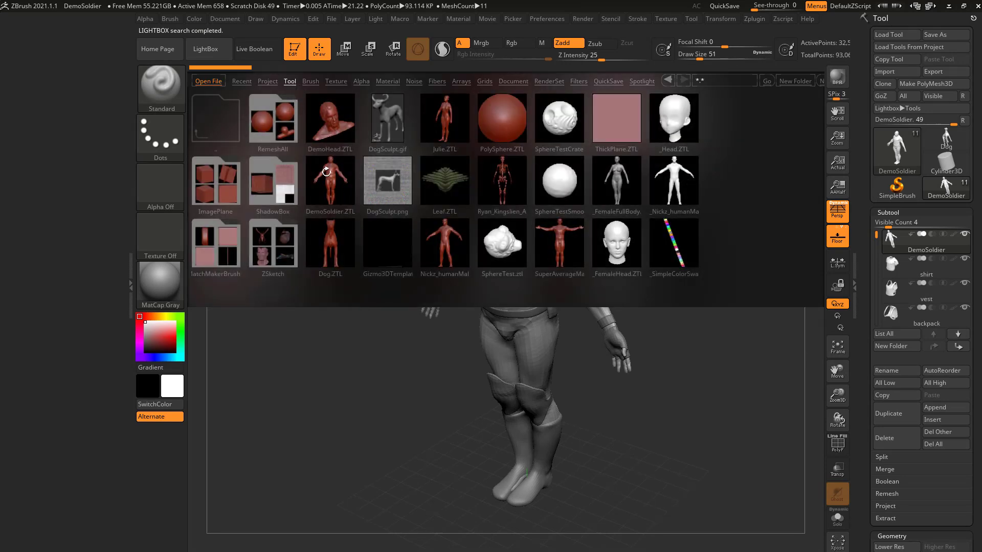
{"action": "double_click", "coordinate": [329, 175]}
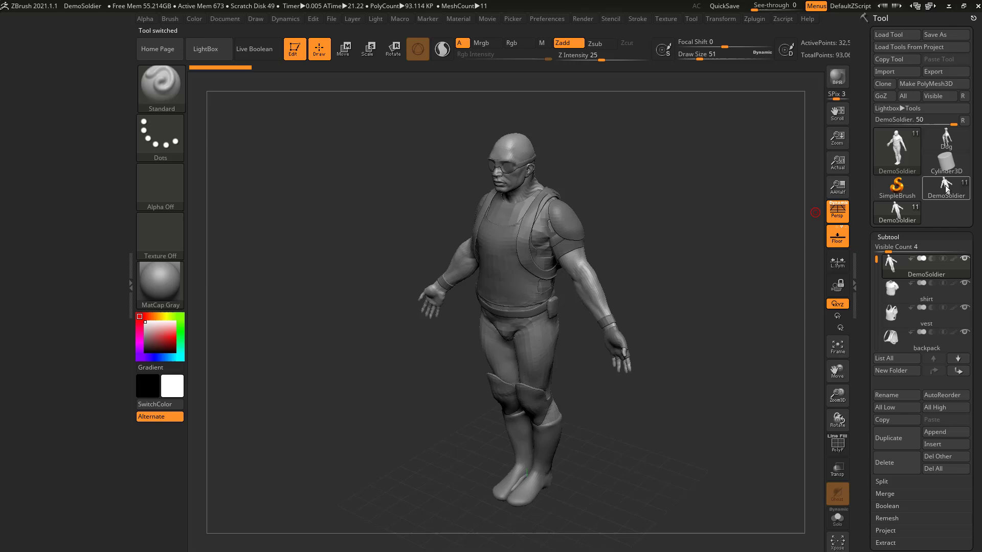
Activate the newly loaded DemoSoldier, rotate it, and review the Document save options
{"action": "left_click", "coordinate": [907, 214]}
{"action": "left_click_drag", "start_coordinate": [750, 287], "coordinate": [747, 287]}
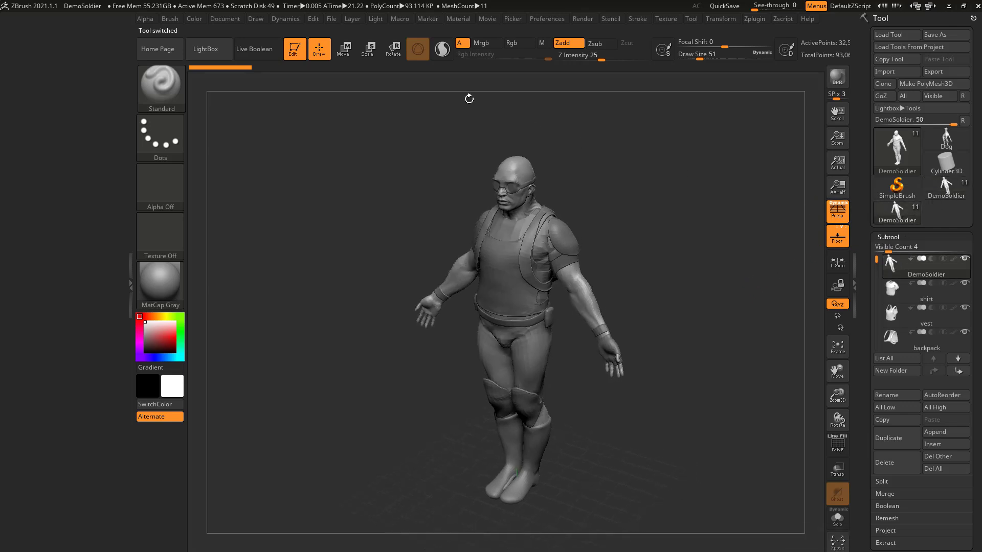
{"action": "left_click", "coordinate": [332, 19]}
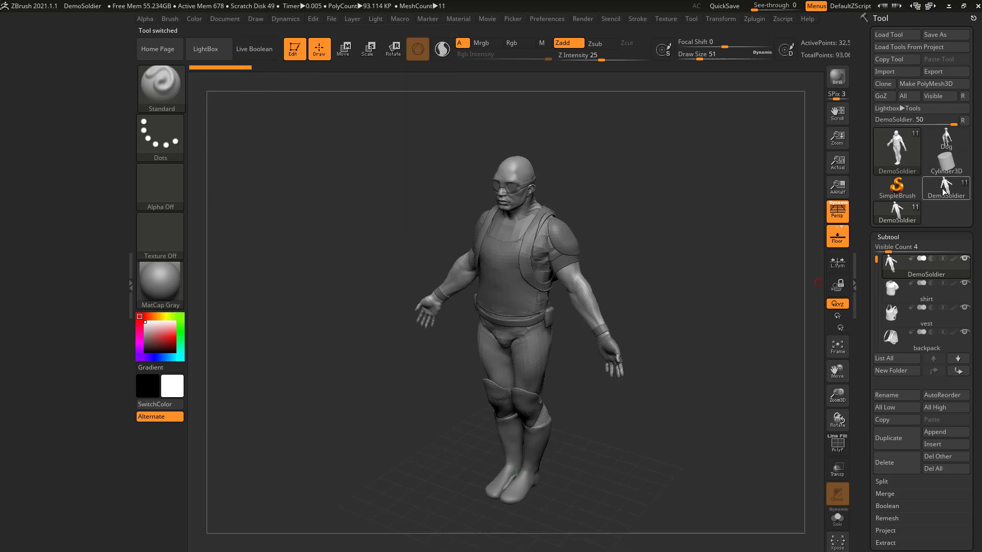
Switch to the other DemoSoldier copy, rotate it, and check the save options again
{"action": "left_click", "coordinate": [942, 188]}
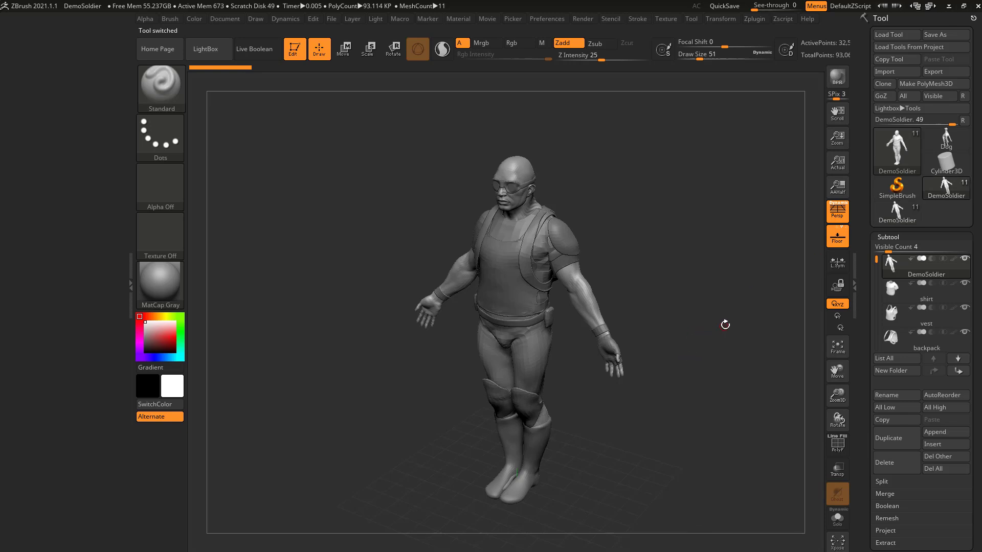
{"action": "left_click_drag", "start_coordinate": [723, 324], "coordinate": [727, 331]}
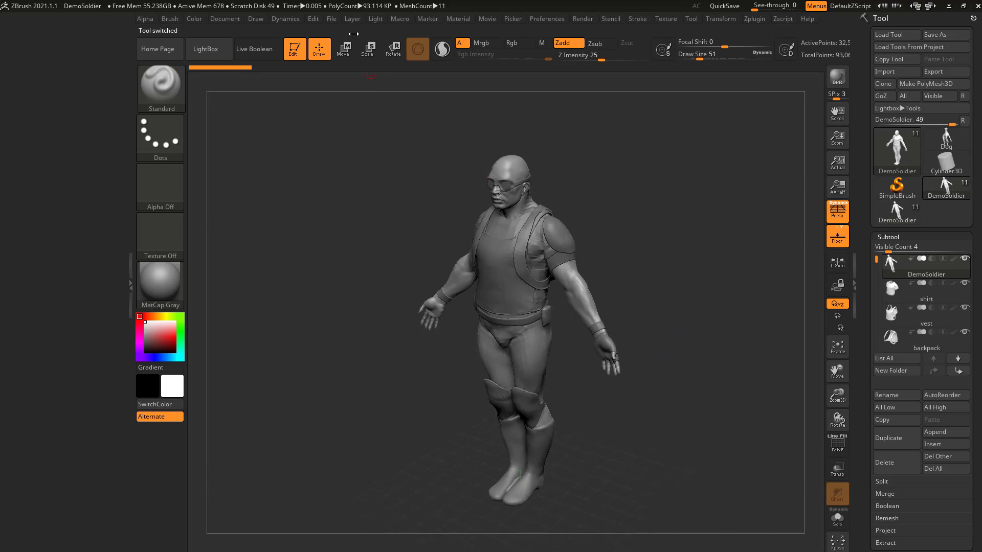
{"action": "left_click", "coordinate": [333, 19]}
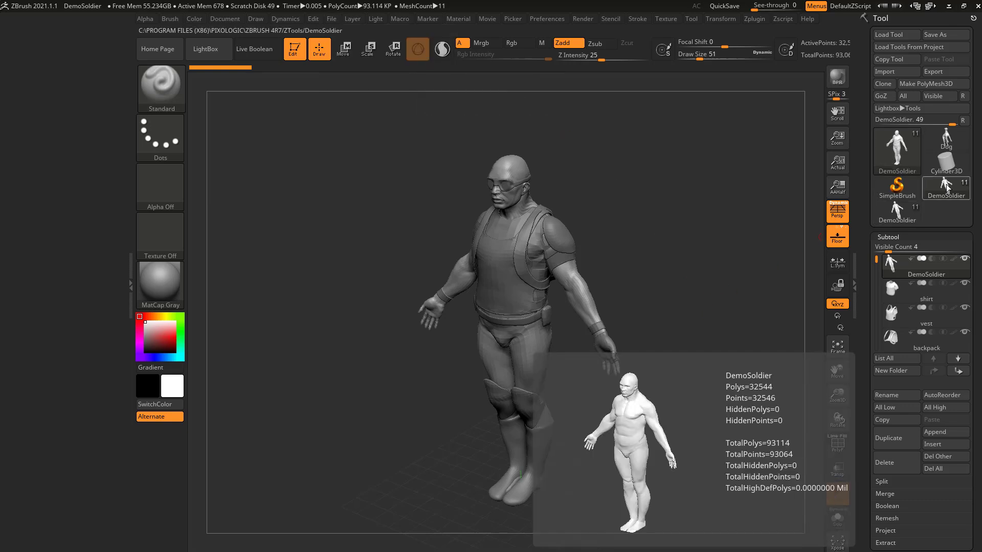
{"action": "mouse_move", "coordinate": [914, 212]}
{"action": "mouse_move", "coordinate": [941, 196]}
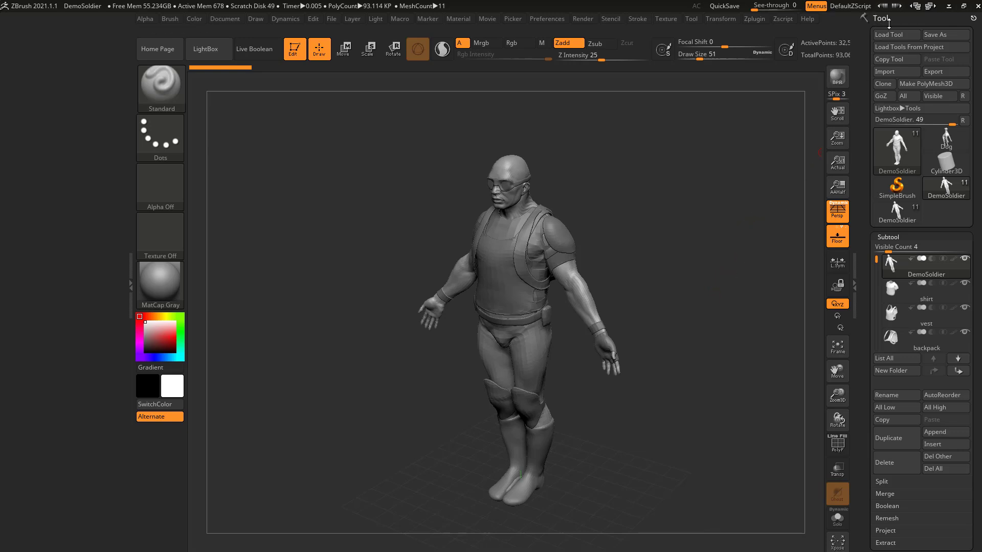
{"action": "mouse_move", "coordinate": [886, 275]}
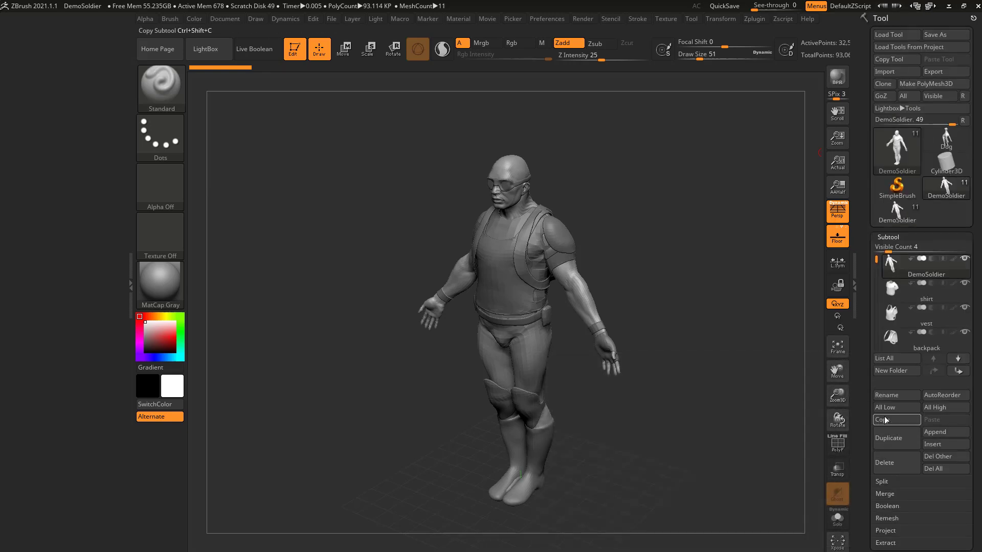
Make the Dog the active tool, then start and cancel saving it as a tool file
{"action": "left_click", "coordinate": [942, 145]}
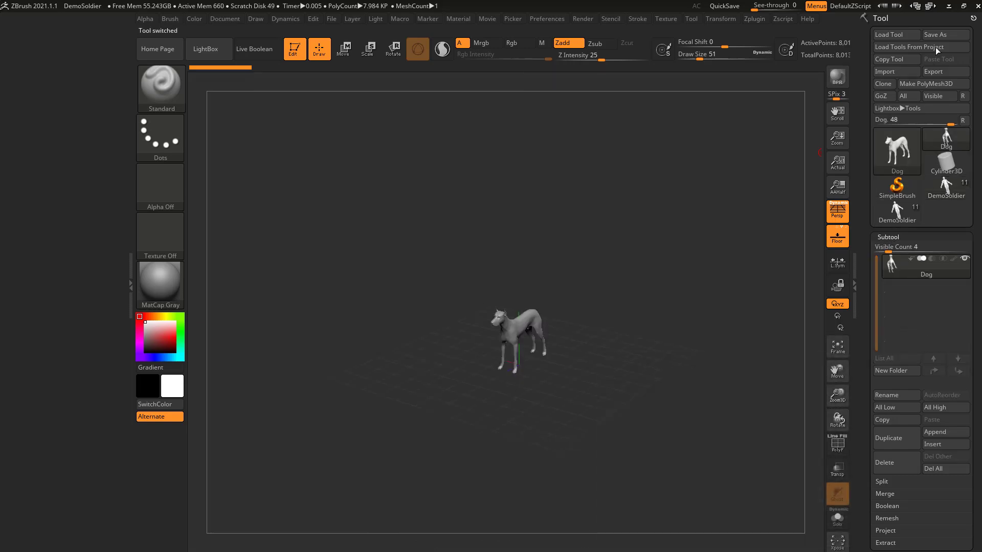
{"action": "left_click", "coordinate": [943, 35]}
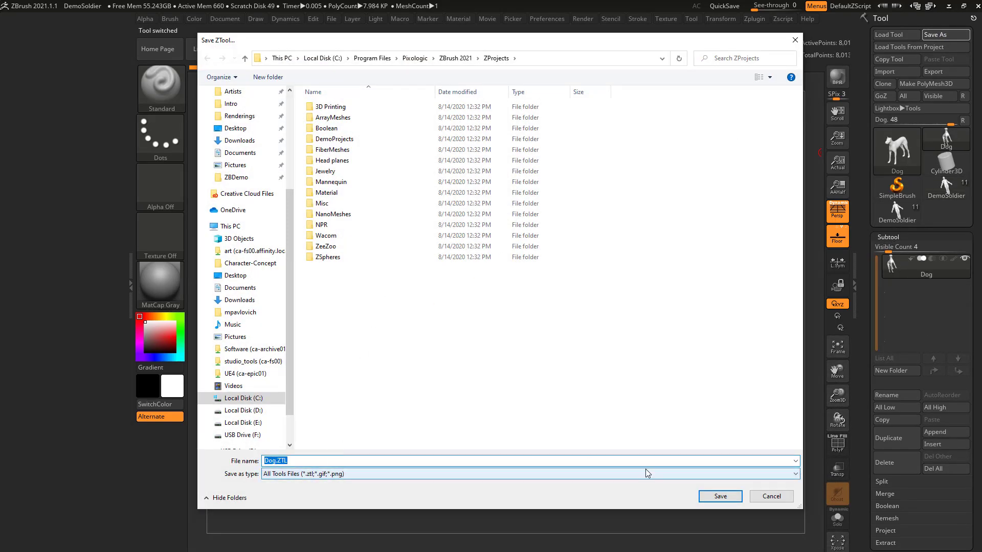
{"action": "left_click", "coordinate": [769, 495]}
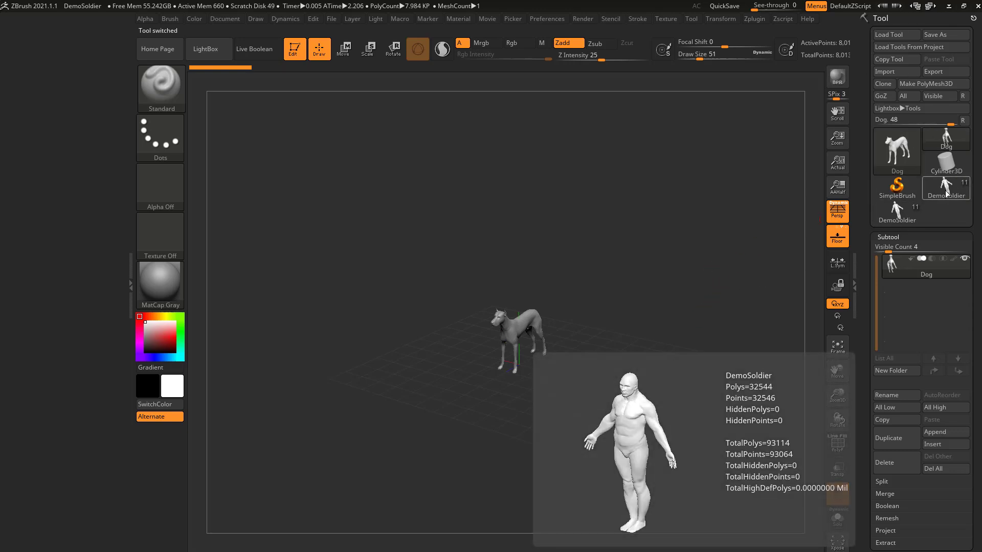
Return from DemoSoldier to the Dog, frame it with F, and undo the chest smoothing
{"action": "left_click", "coordinate": [947, 188]}
{"action": "mouse_move", "coordinate": [946, 201]}
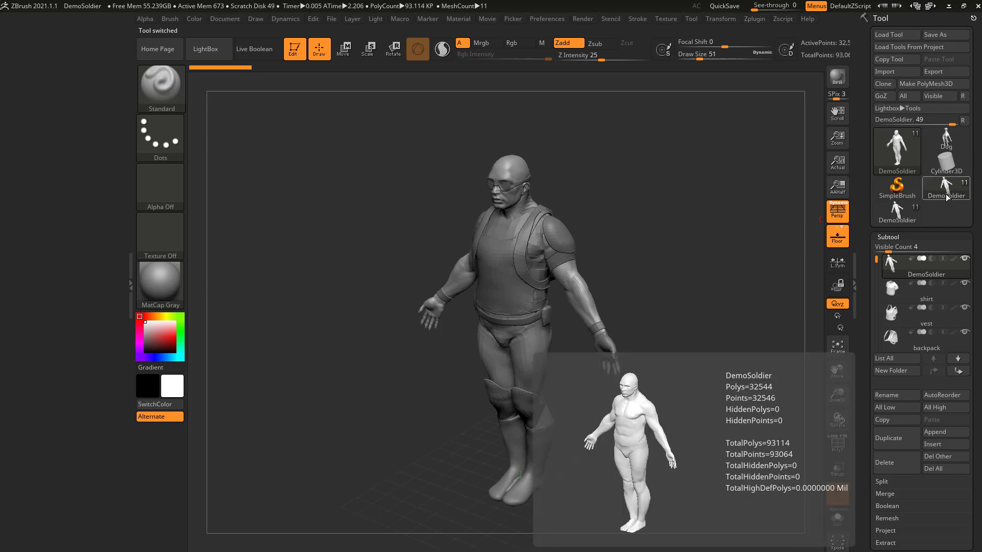
{"action": "left_click", "coordinate": [946, 137]}
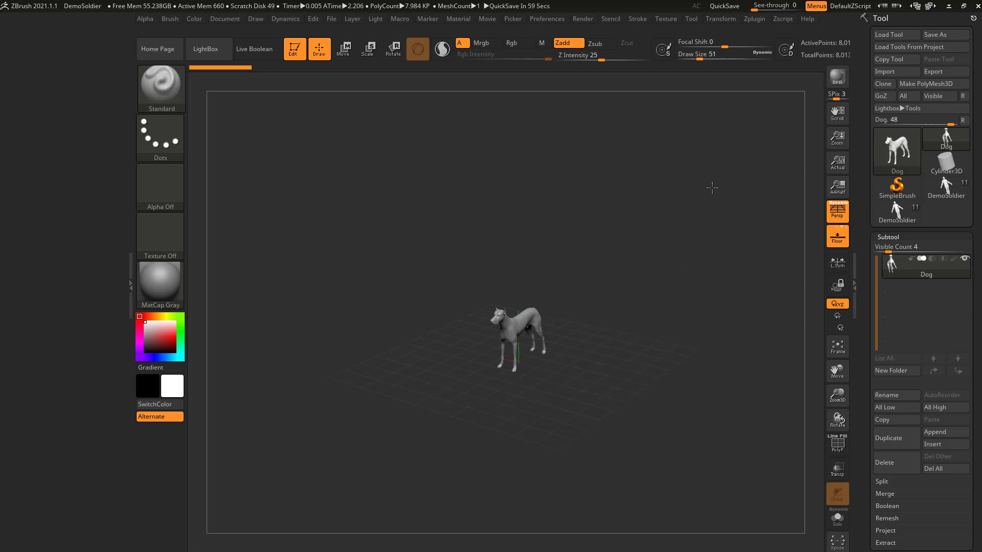
{"action": "key", "text": "f"}
{"action": "key", "text": "ctrl+z"}
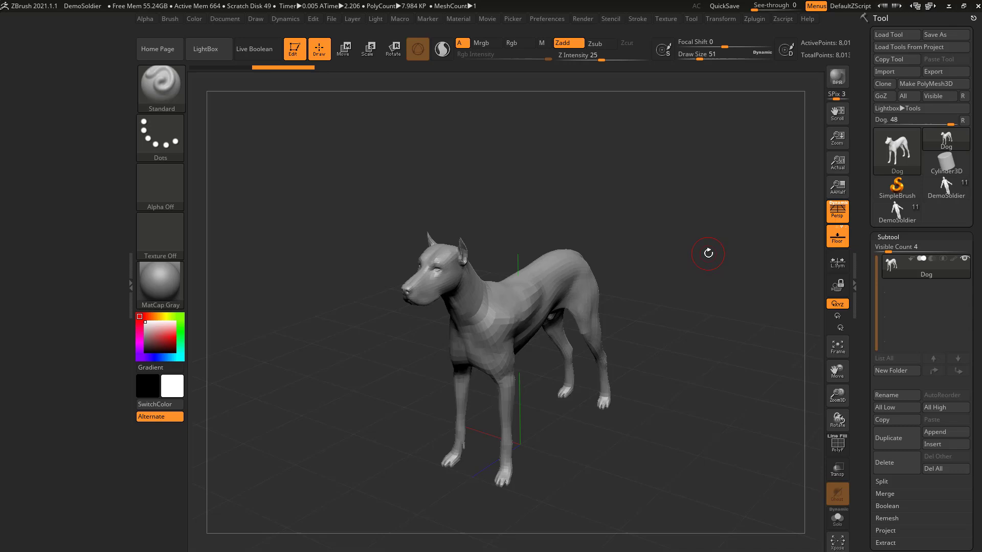
Open DemoAnimeHead.ZPR from LightBox's Project files without saving the Dog project's changes
{"action": "key", "text": "comma"}
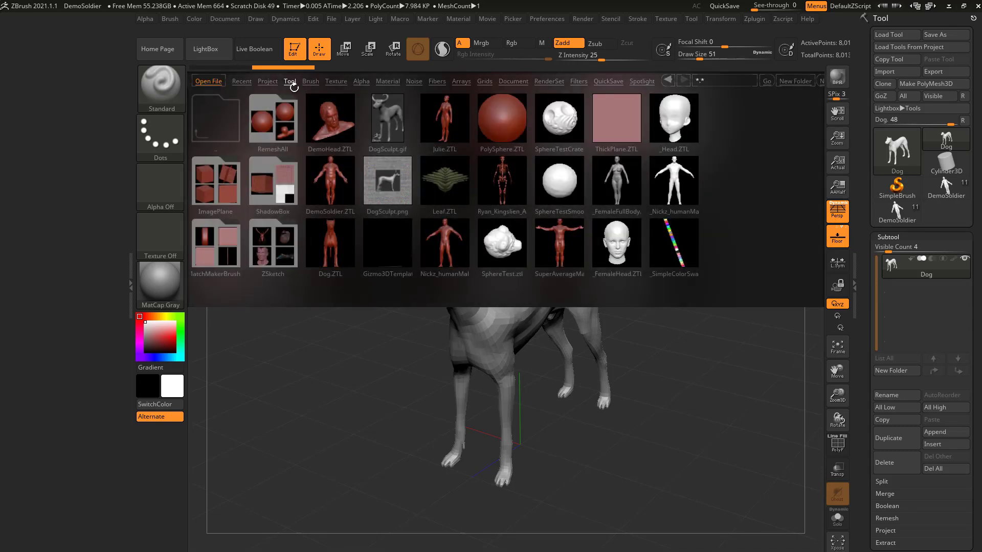
{"action": "left_click", "coordinate": [268, 82]}
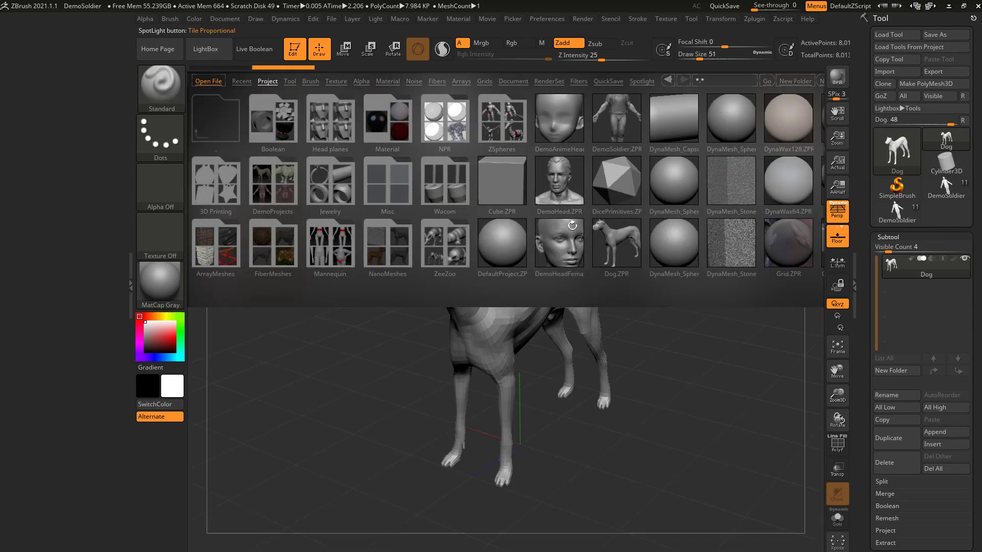
{"action": "double_click", "coordinate": [562, 123]}
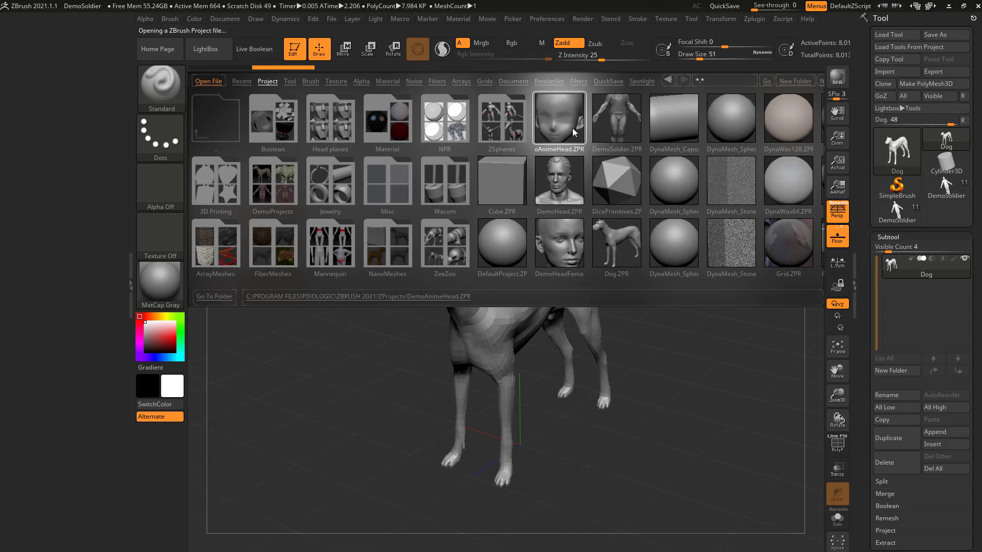
{"action": "left_click", "coordinate": [490, 260]}
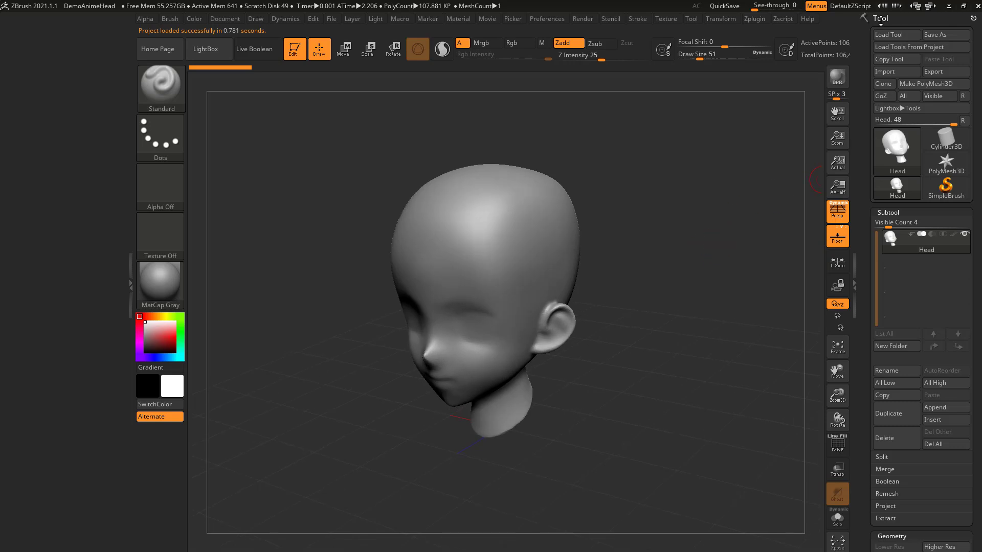
Turn the head to a more frontal view and cancel the Load Tool dialog
{"action": "left_click_drag", "start_coordinate": [665, 307], "coordinate": [694, 308]}
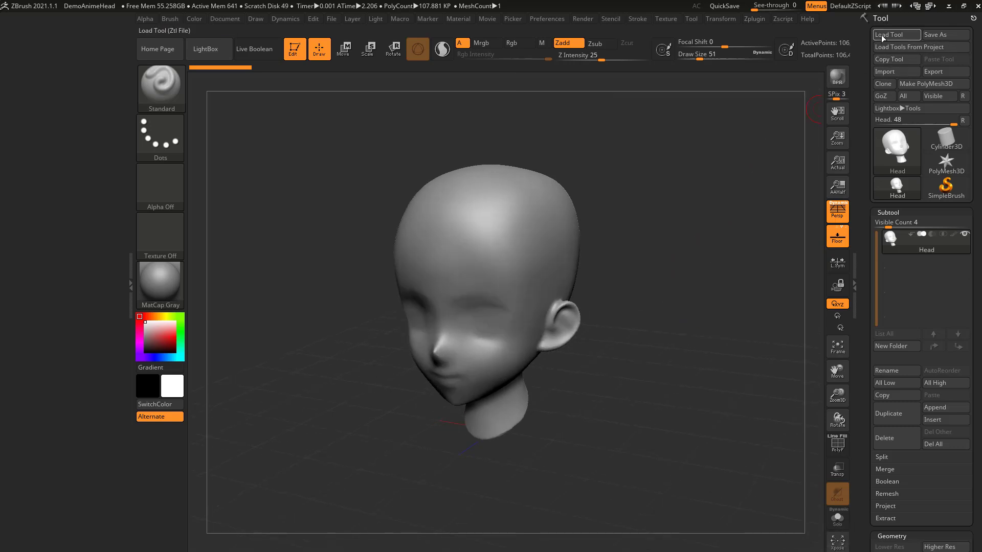
{"action": "left_click", "coordinate": [894, 36]}
{"action": "left_click", "coordinate": [773, 495]}
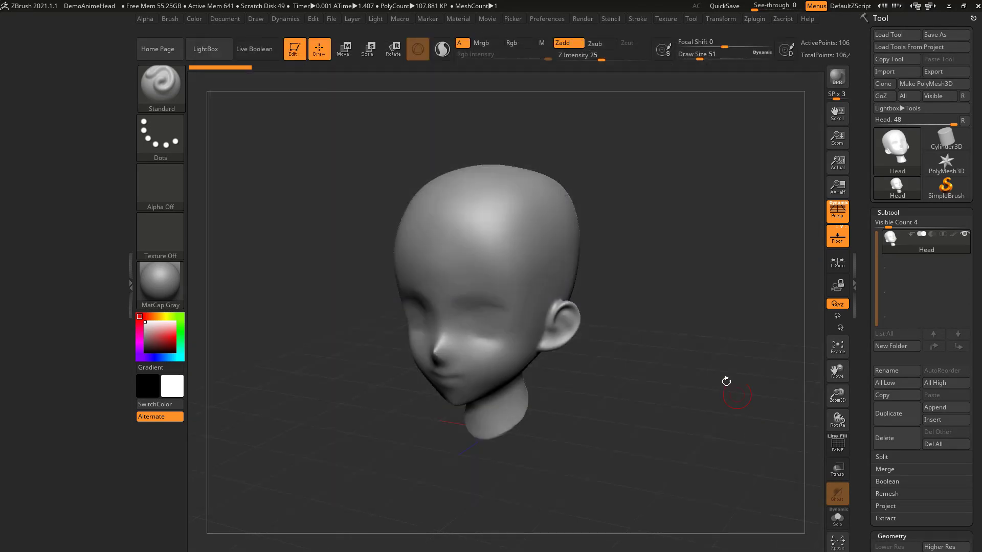
Load Dog.ZTL from LightBox's Tool files, then make the Head the active model again
{"action": "key", "text": "comma"}
{"action": "left_click", "coordinate": [290, 81]}
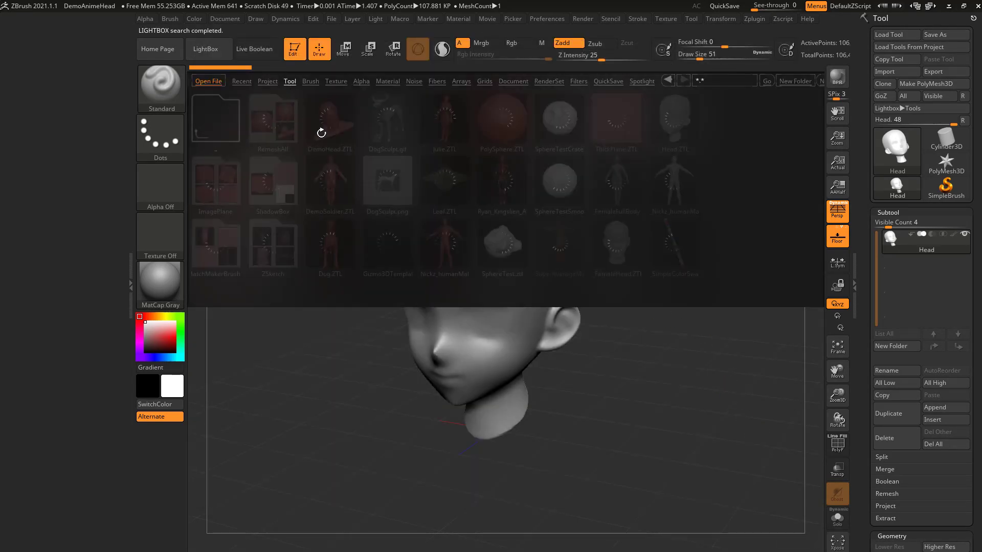
{"action": "double_click", "coordinate": [345, 235]}
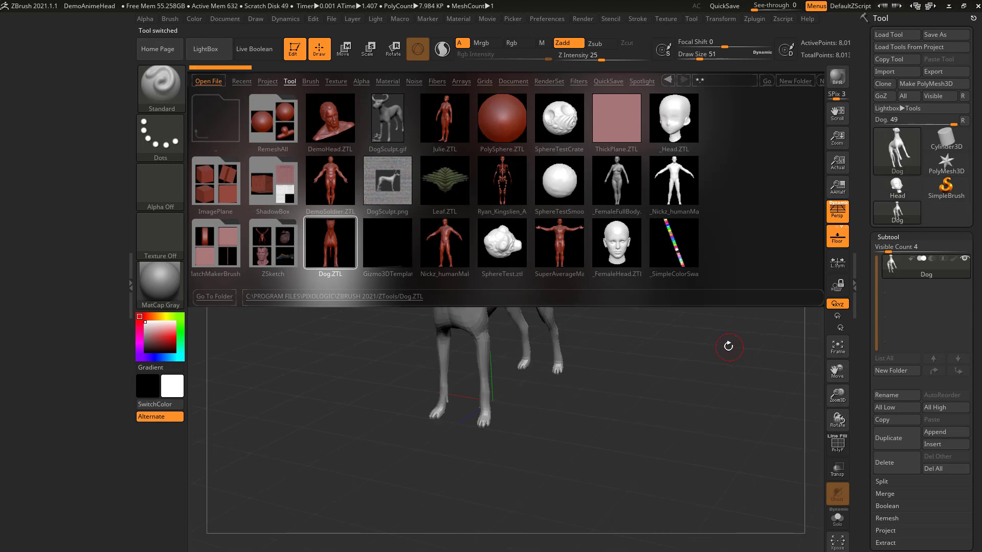
{"action": "key", "text": "comma"}
{"action": "left_click", "coordinate": [896, 189]}
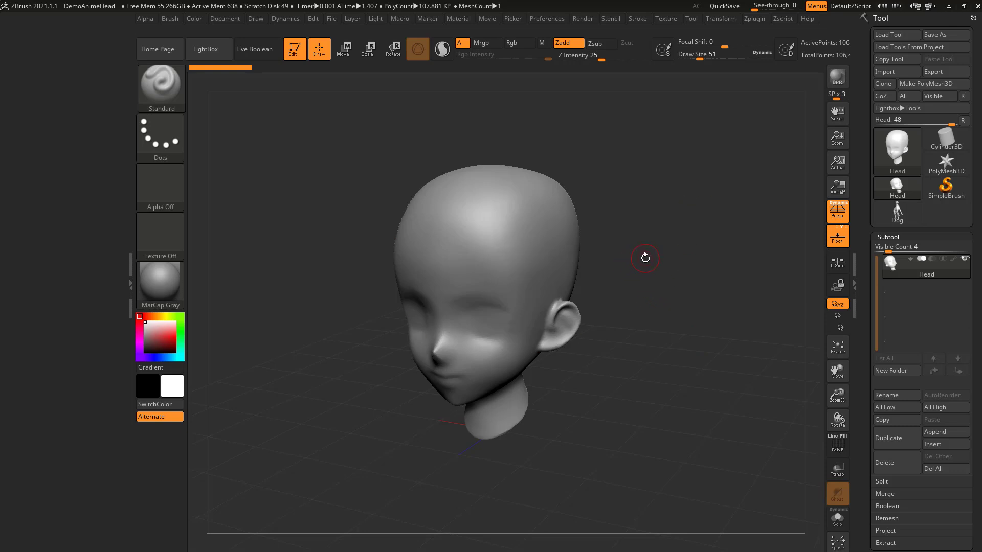
Browse LightBox's Project and Tool files, then close LightBox
{"action": "key", "text": "comma"}
{"action": "left_click", "coordinate": [268, 81]}
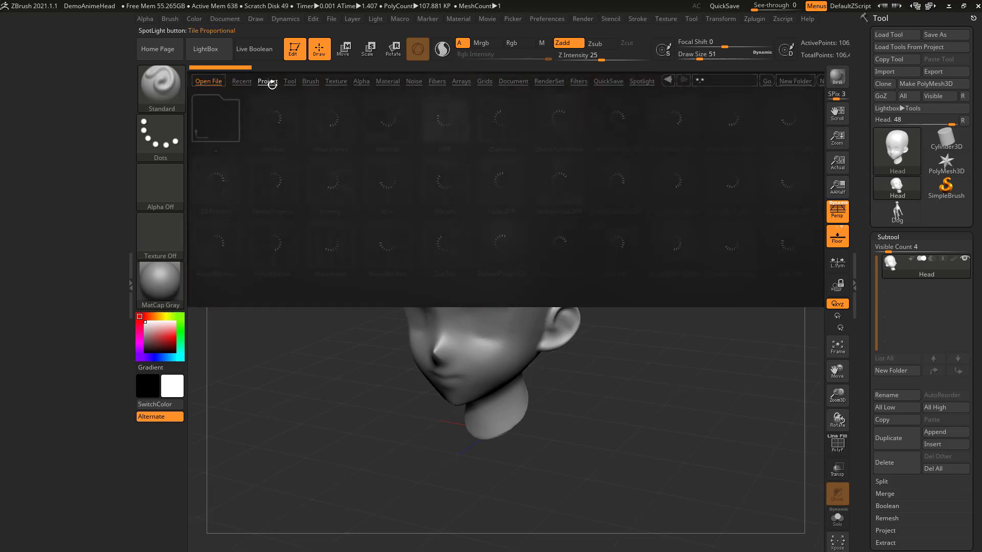
{"action": "left_click", "coordinate": [290, 81]}
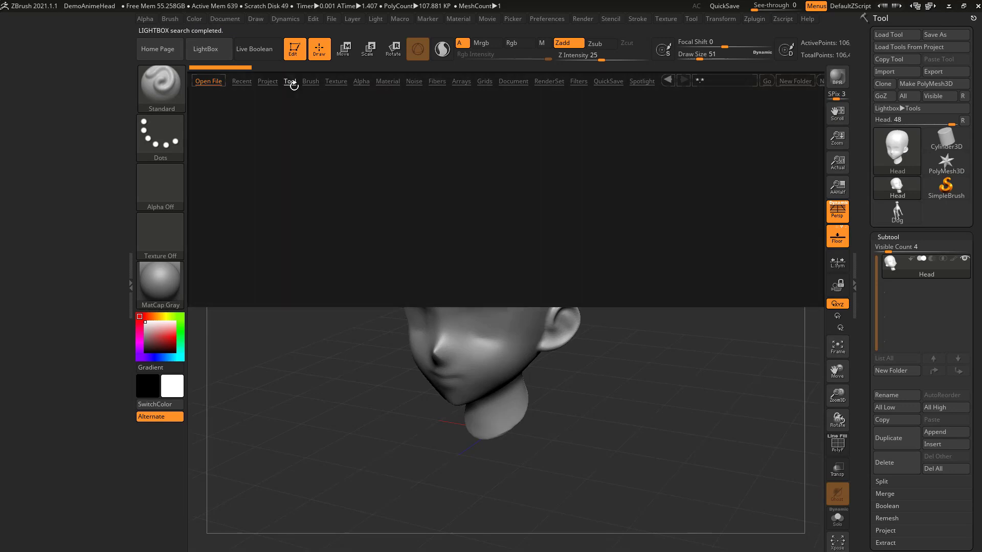
{"action": "key", "text": "comma"}
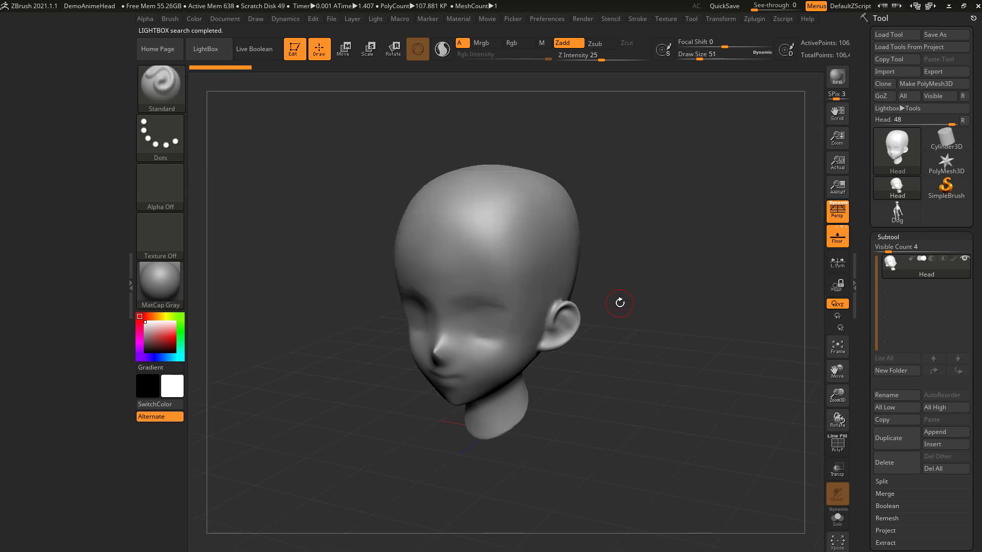
Display the Document menu and its Save As option
{"action": "left_click", "coordinate": [227, 19]}
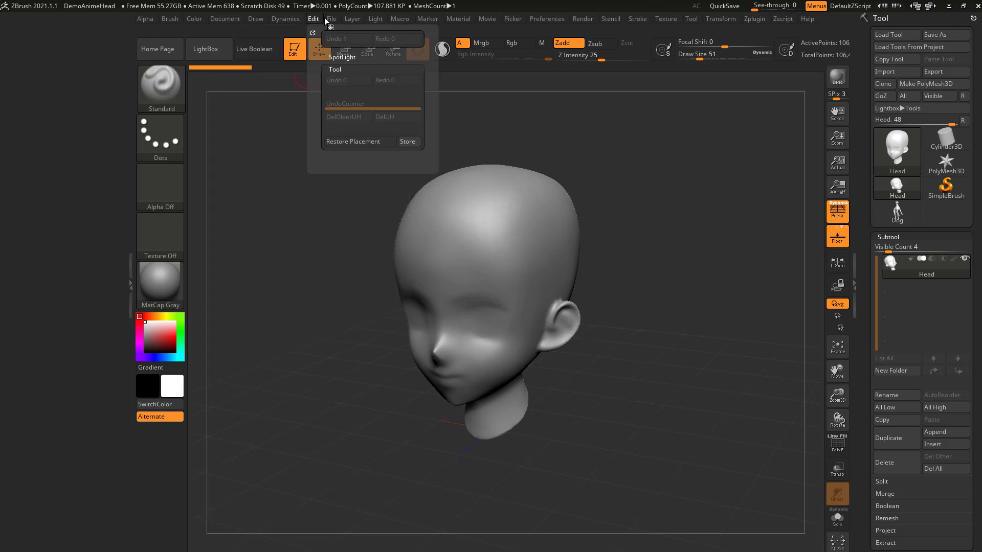
{"action": "mouse_move", "coordinate": [335, 20]}
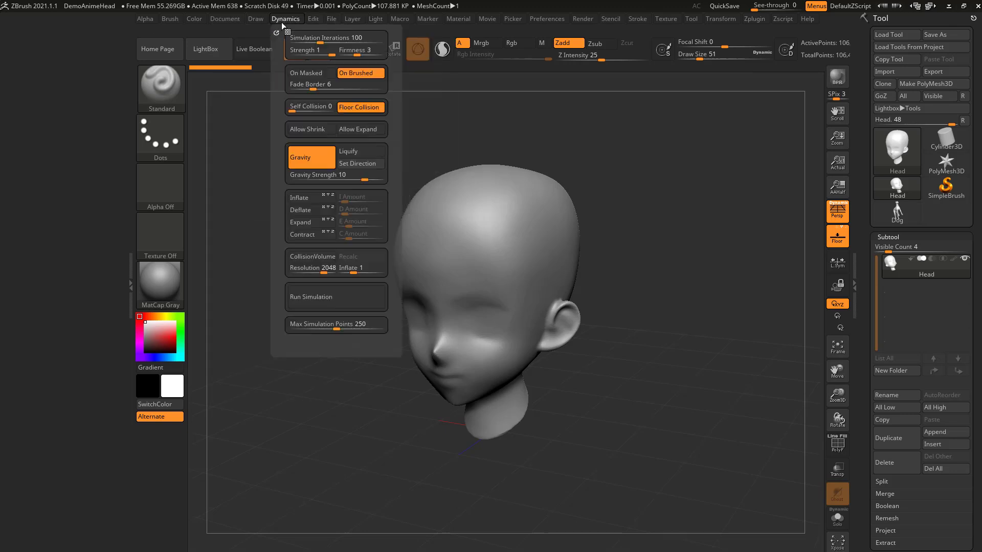
{"action": "mouse_move", "coordinate": [232, 19]}
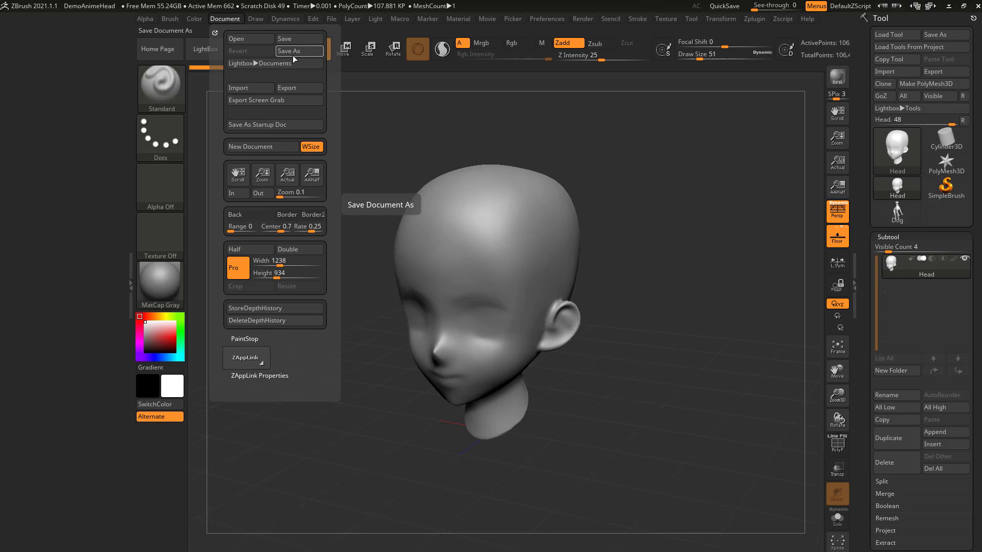
Compare File and Document menus, expanding File's Canvas and Tool Mesh save options
{"action": "left_click", "coordinate": [328, 16]}
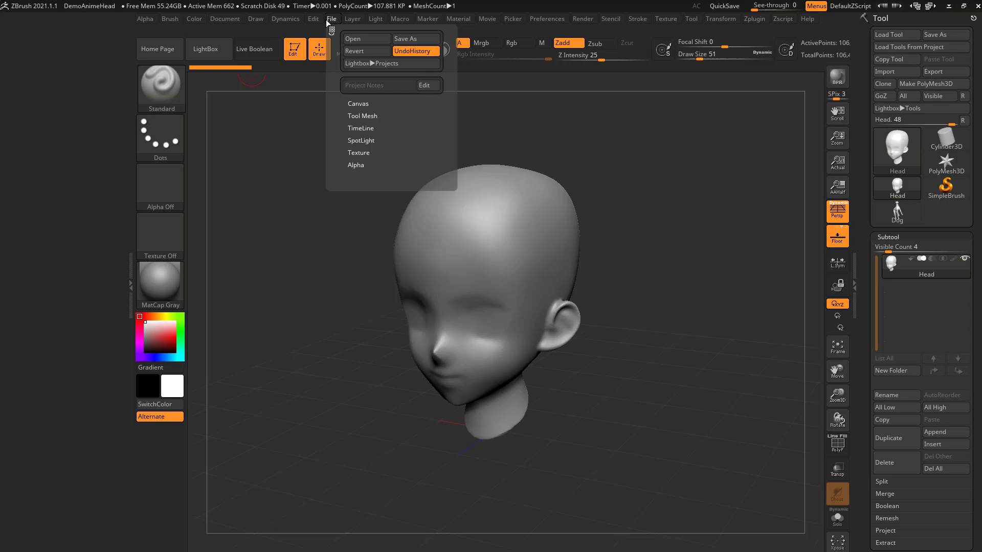
{"action": "left_click", "coordinate": [229, 18]}
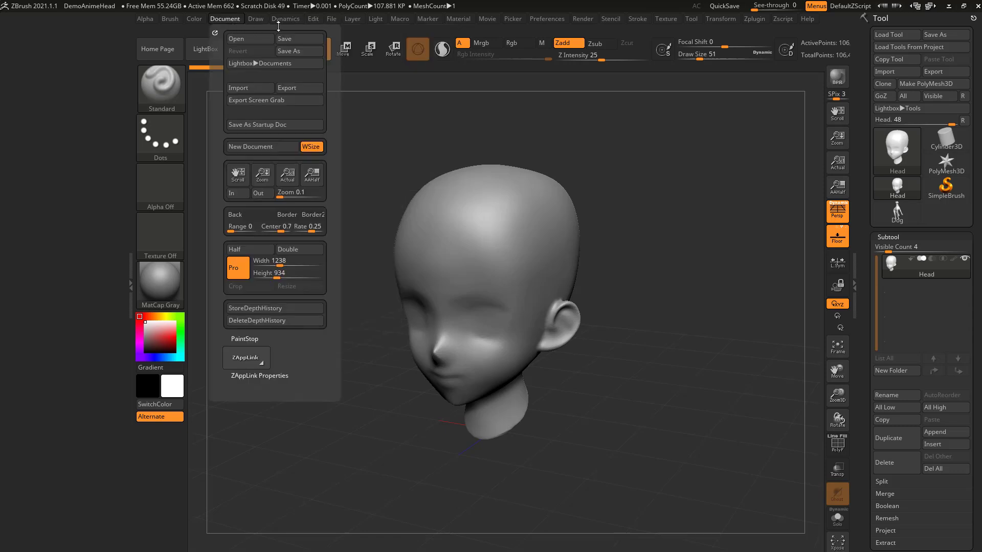
{"action": "left_click", "coordinate": [332, 17]}
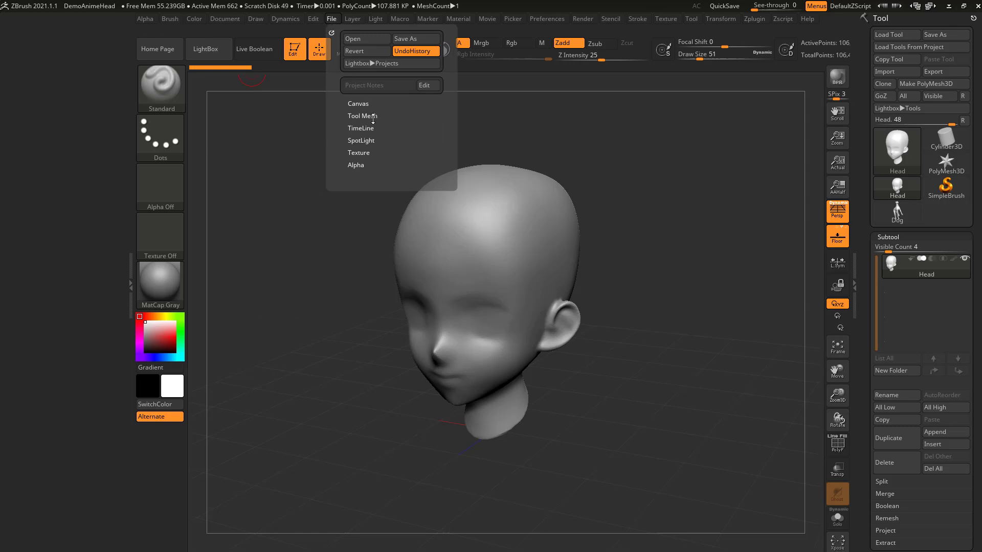
{"action": "left_click", "coordinate": [358, 104]}
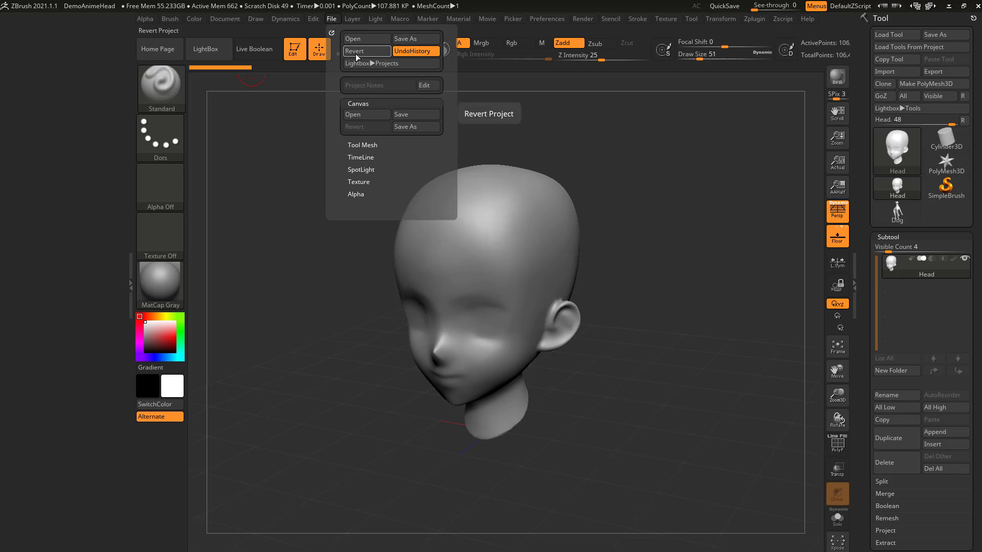
{"action": "left_click", "coordinate": [365, 145], "text": "shift"}
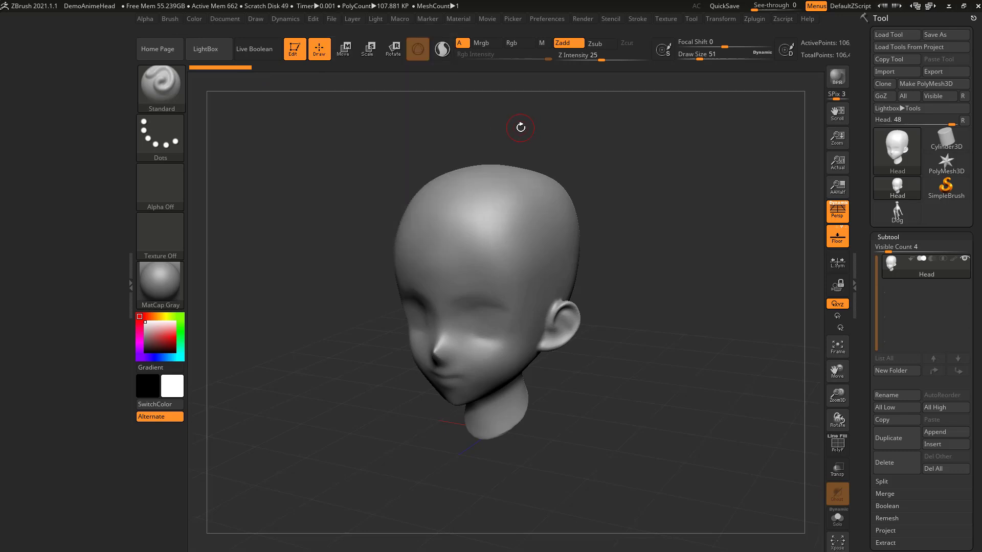
{"action": "key", "text": "comma"}
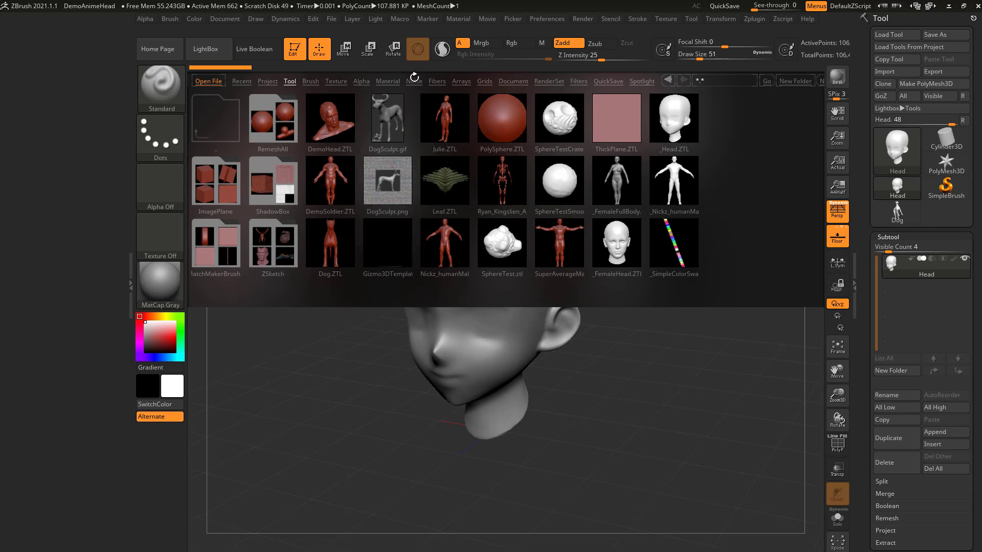
{"action": "left_click", "coordinate": [620, 82]}
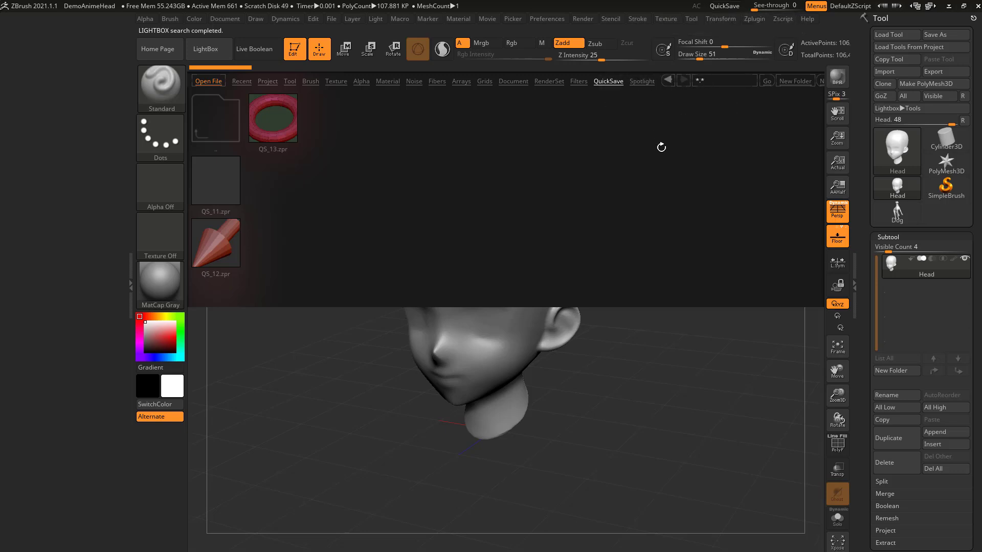
{"action": "key", "text": "comma"}
Reselect the Head, sculpt a forehead stroke, QuickSave, and open QS_14_UH.zpr from LightBox
{"action": "left_click", "coordinate": [896, 209]}
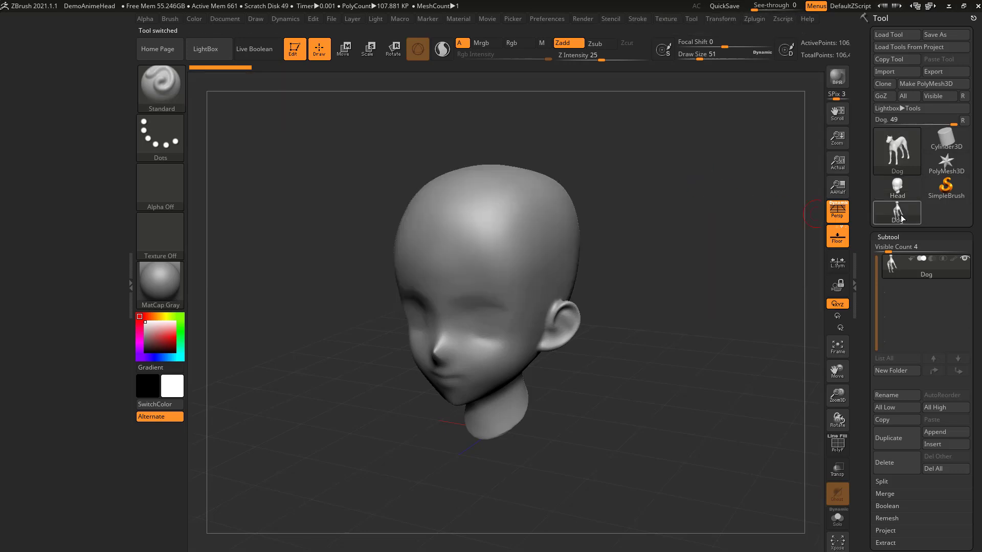
{"action": "left_click", "coordinate": [896, 188]}
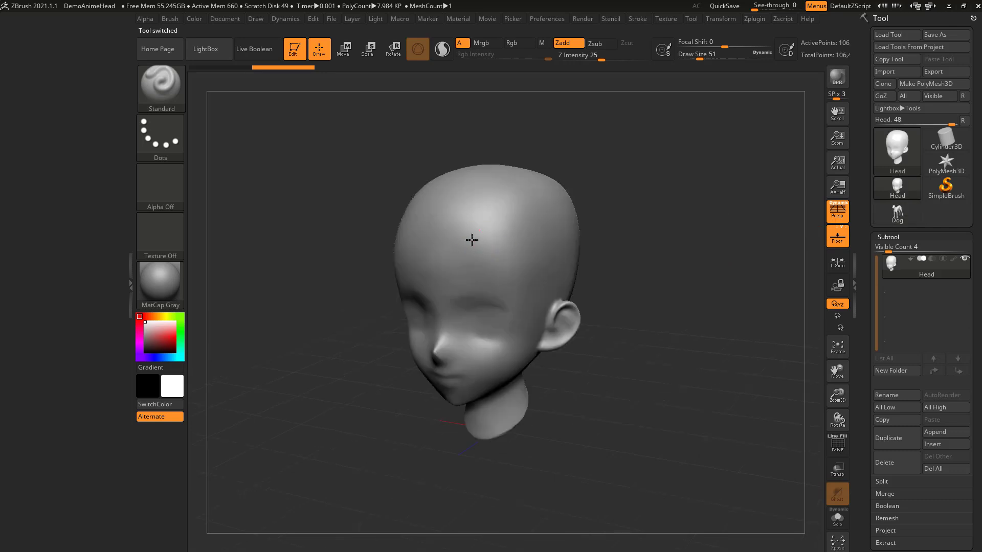
{"action": "left_click_drag", "start_coordinate": [734, 214], "coordinate": [703, 218]}
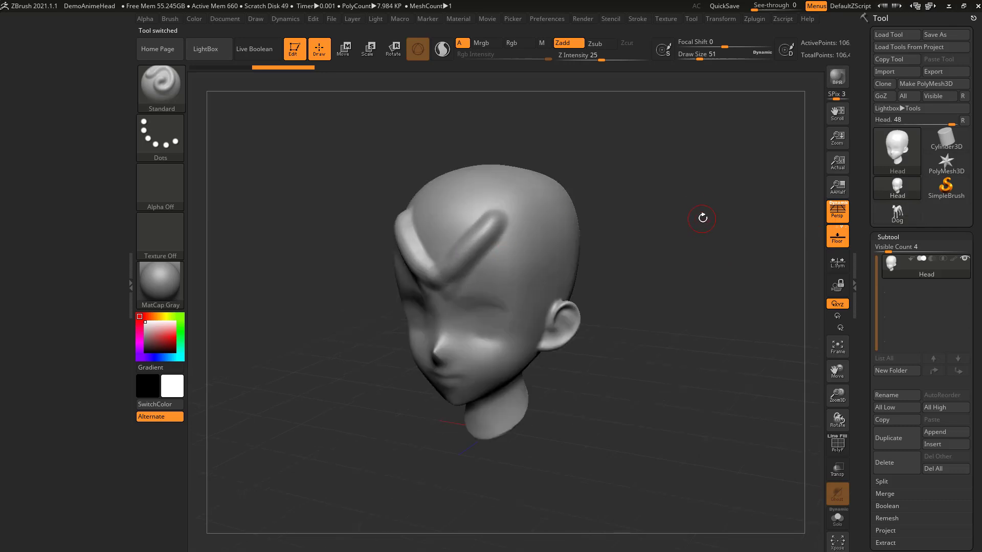
{"action": "left_click", "coordinate": [724, 6]}
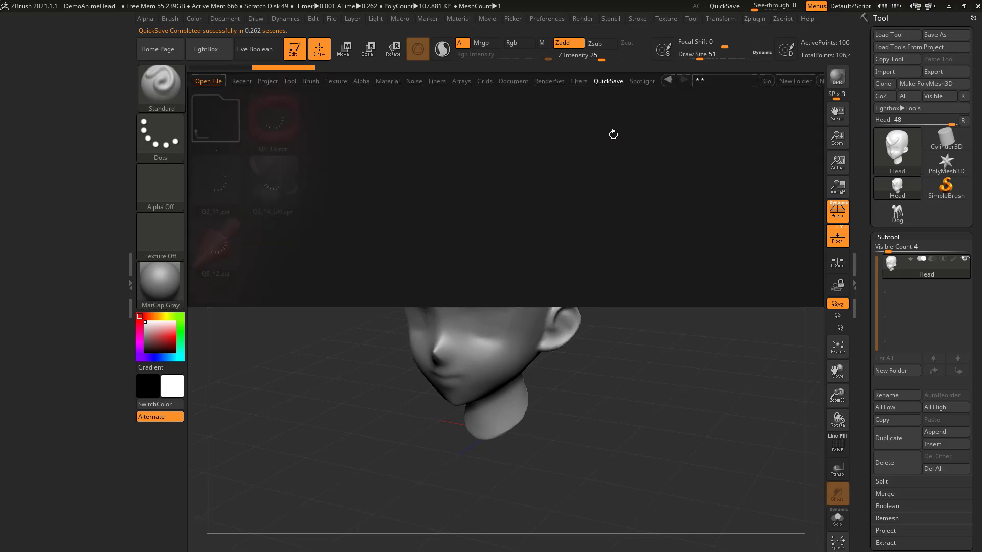
{"action": "double_click", "coordinate": [265, 211]}
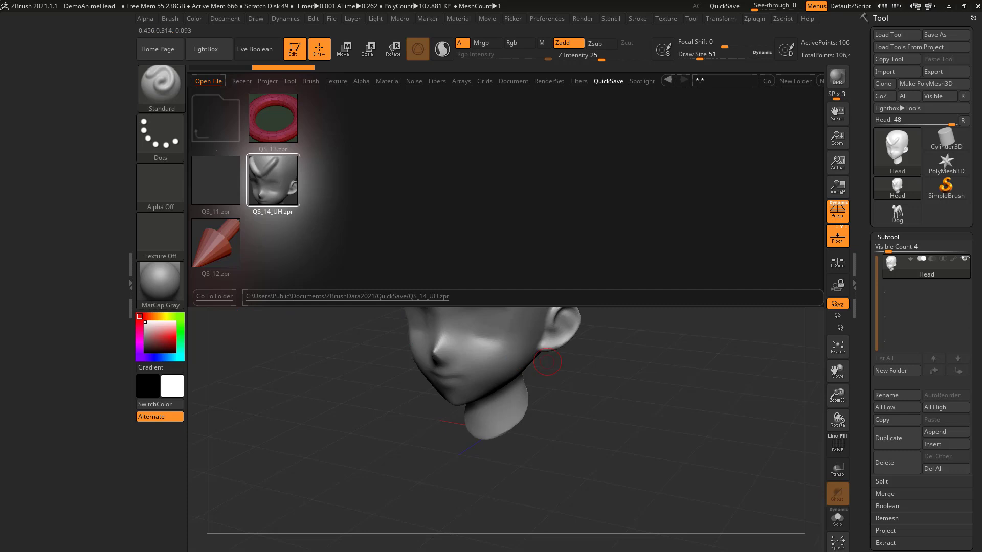
Locate QS_14_UH.zpr in the QuickSave folder in File Explorer, then return to ZBrush
{"action": "left_click", "coordinate": [312, 296]}
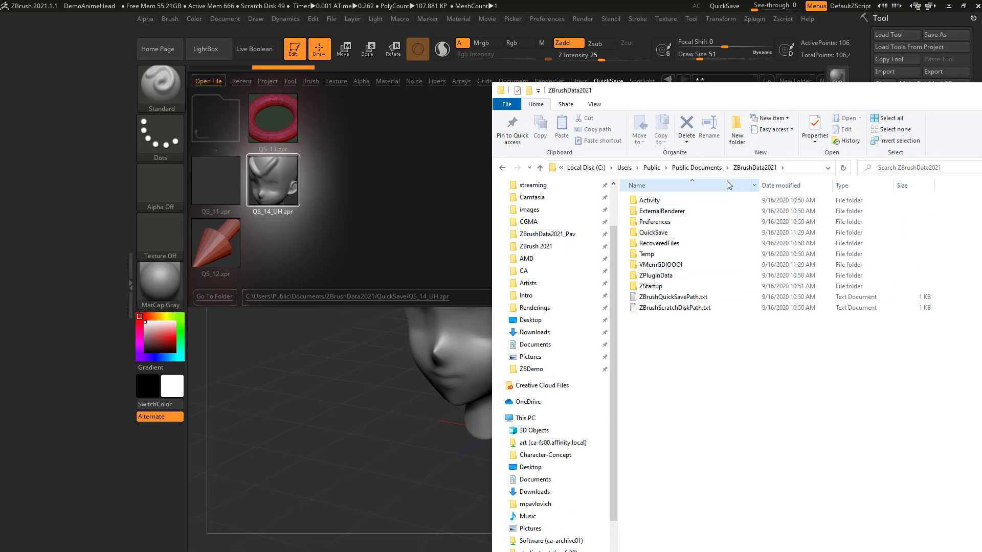
{"action": "double_click", "coordinate": [675, 233]}
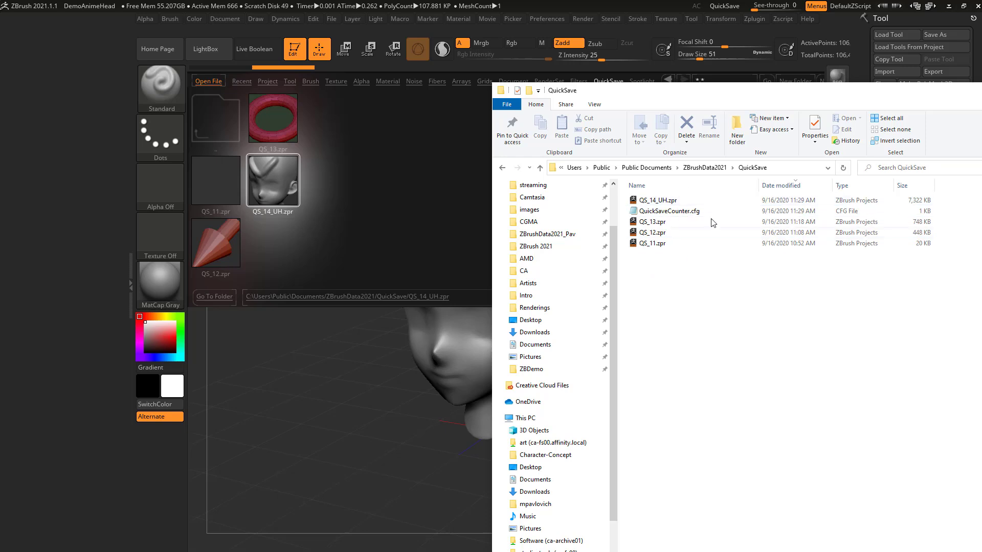
{"action": "left_click", "coordinate": [675, 200]}
{"action": "left_click", "coordinate": [728, 76]}
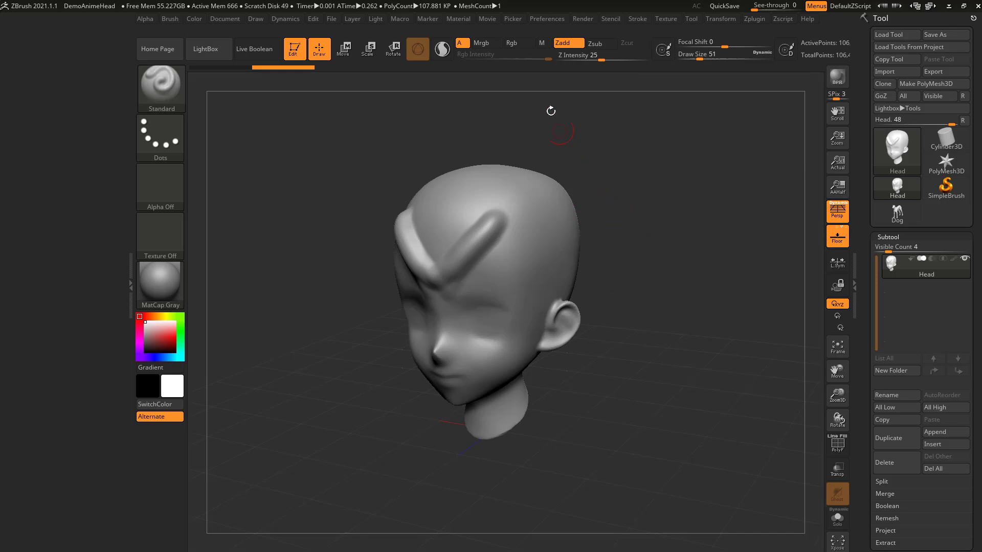
Expand the QuickSave preferences to show Maximum Duration 20, Rest Duration 1 and Max QuickSave Files 1000
{"action": "left_click", "coordinate": [548, 19]}
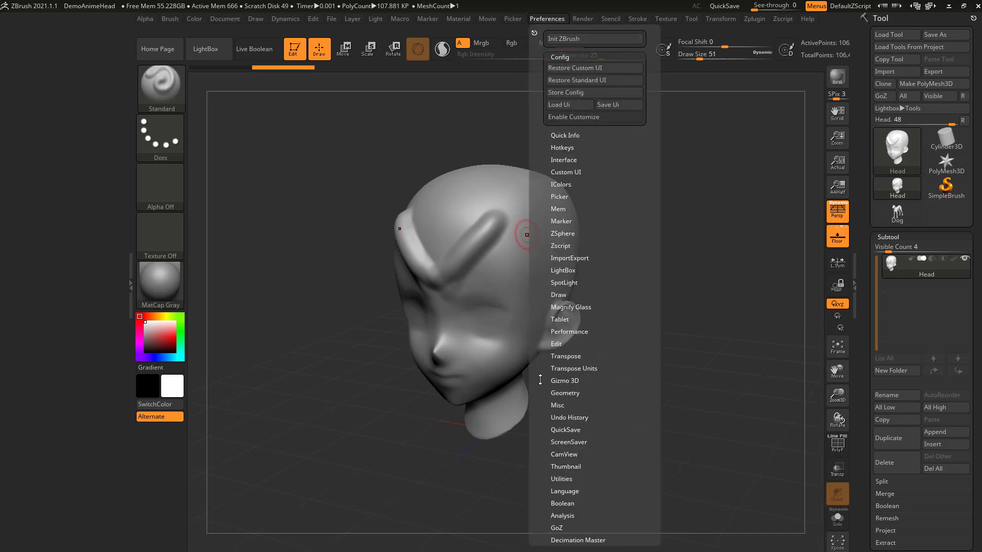
{"action": "left_click_drag", "start_coordinate": [540, 381], "coordinate": [540, 343]}
{"action": "left_click", "coordinate": [559, 391]}
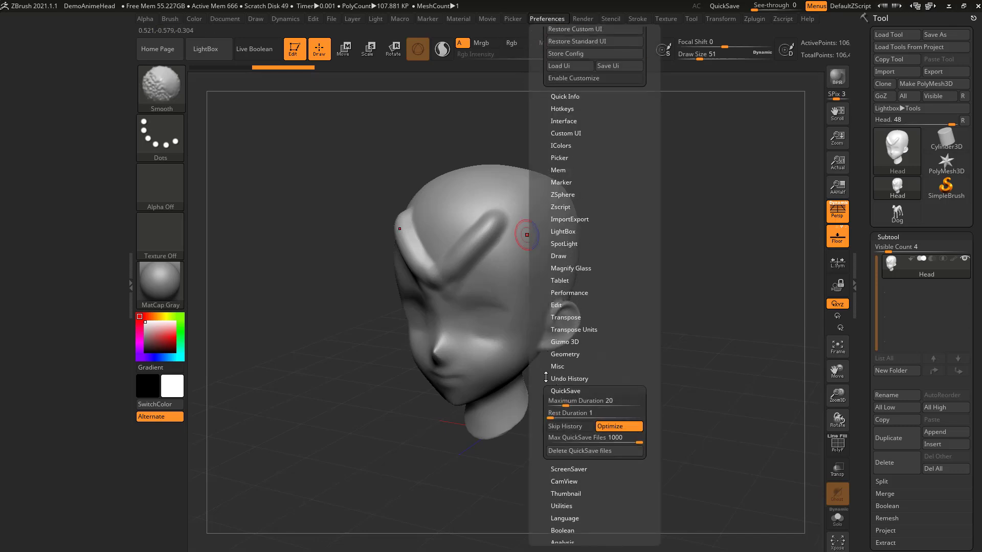
{"action": "left_click_drag", "start_coordinate": [551, 434], "coordinate": [551, 312]}
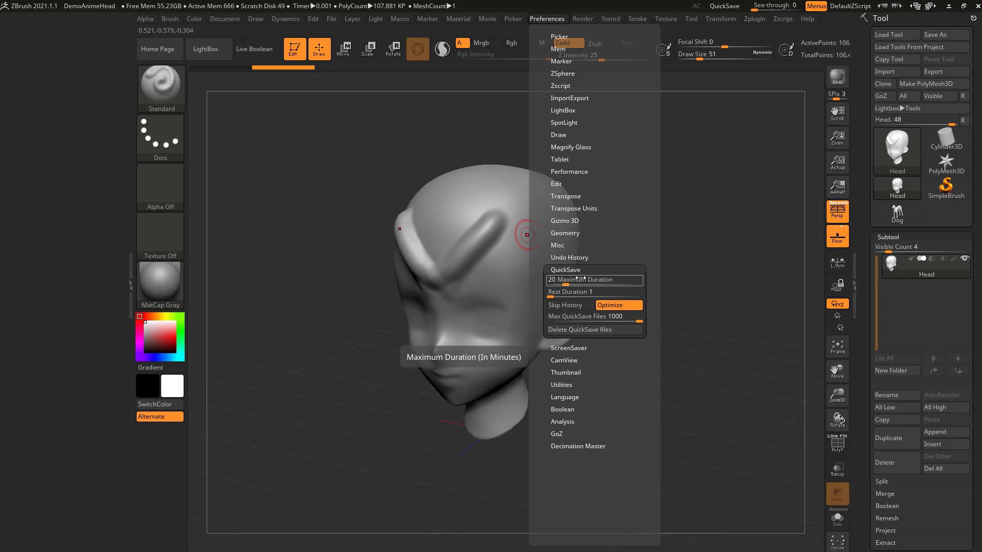
{"action": "scroll", "coordinate": [541, 229], "scroll_direction": "up", "scroll_amount": 5}
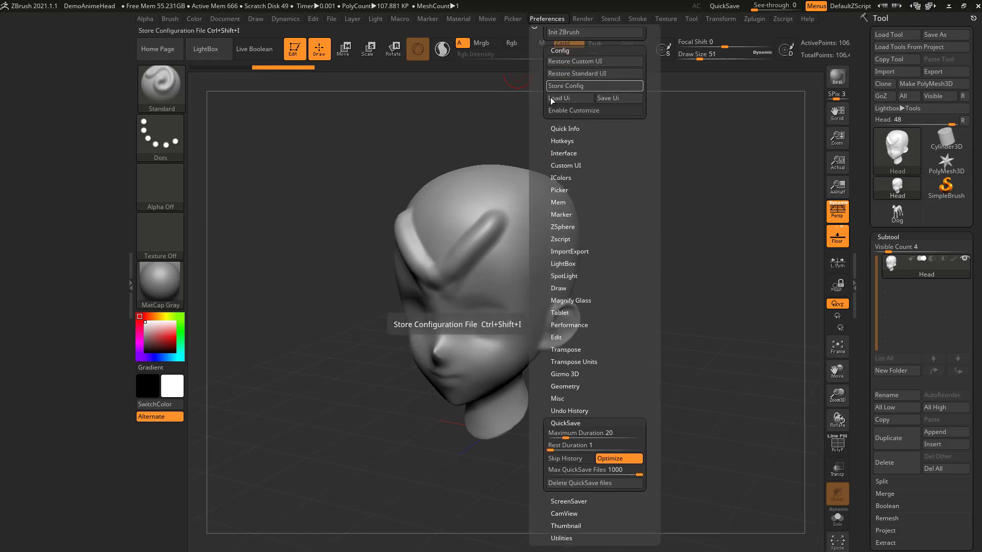
{"action": "scroll", "coordinate": [538, 133], "scroll_direction": "down", "scroll_amount": 1}
{"action": "scroll", "coordinate": [538, 134], "scroll_direction": "down", "scroll_amount": 3}
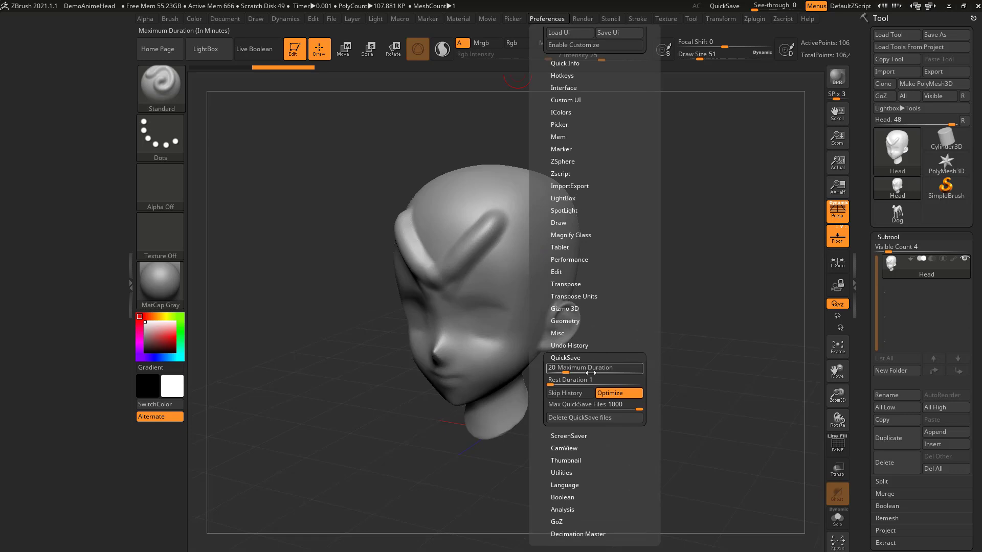
{"action": "scroll", "coordinate": [576, 205], "scroll_direction": "up", "scroll_amount": 3}
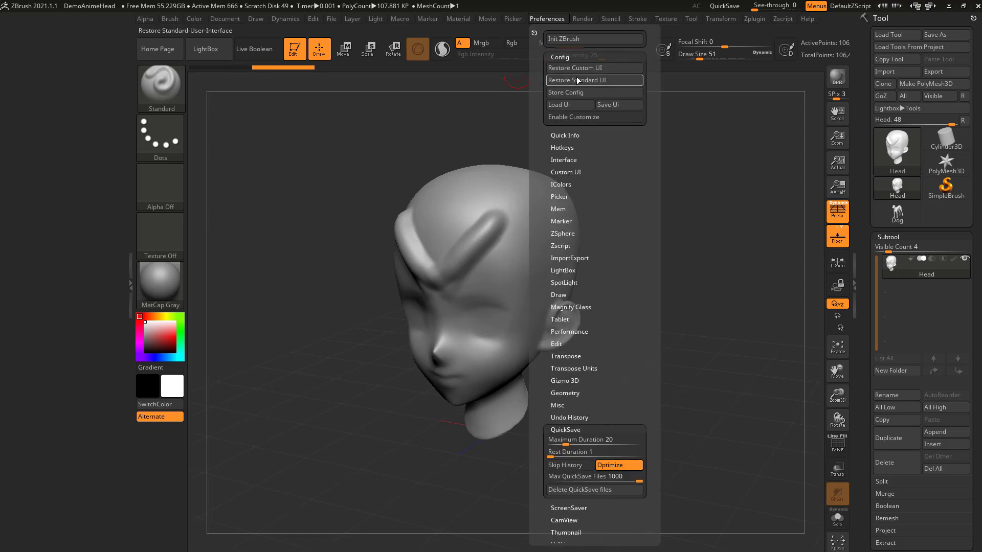
{"action": "scroll", "coordinate": [548, 202], "scroll_direction": "down", "scroll_amount": 8}
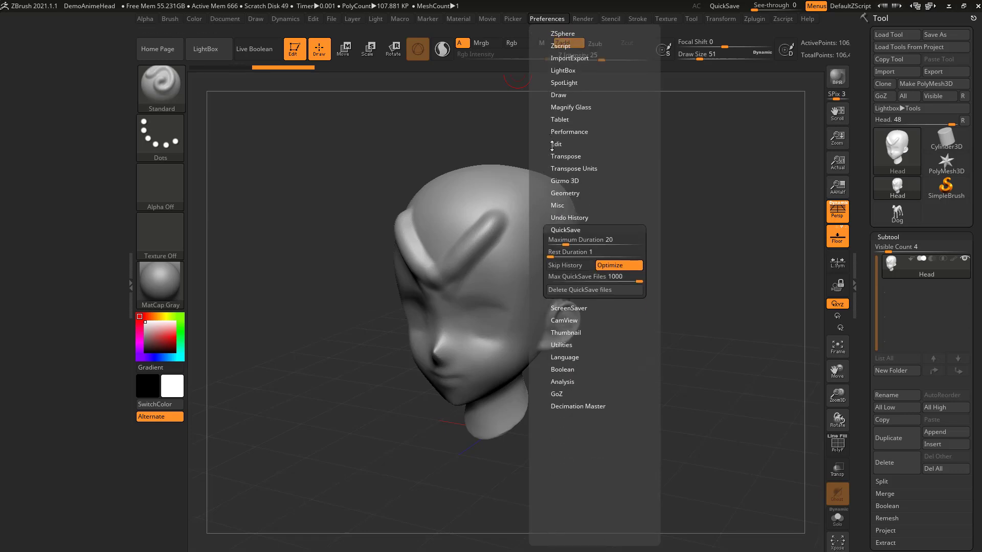
Set Max QuickSave Files to 50
{"action": "left_click", "coordinate": [596, 278]}
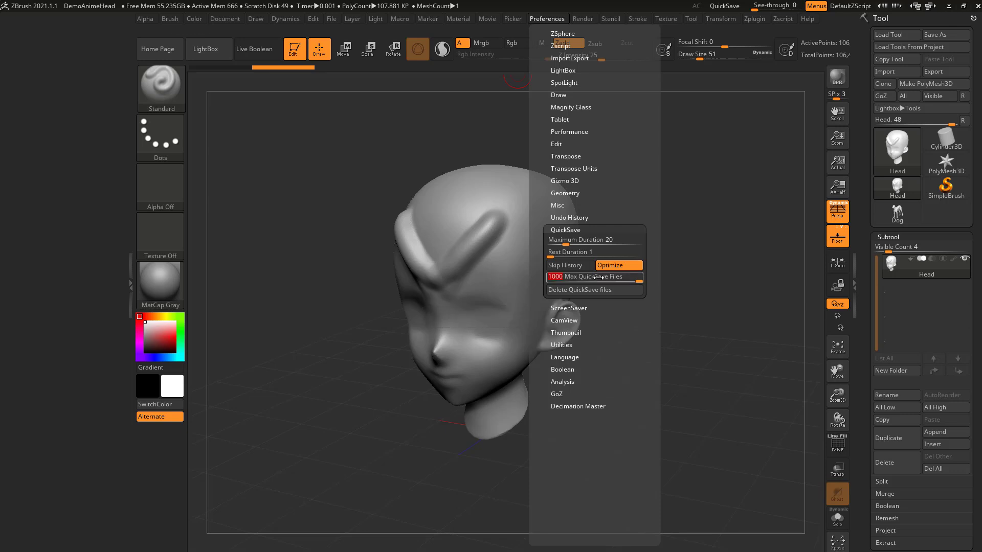
{"action": "type", "text": "50"}
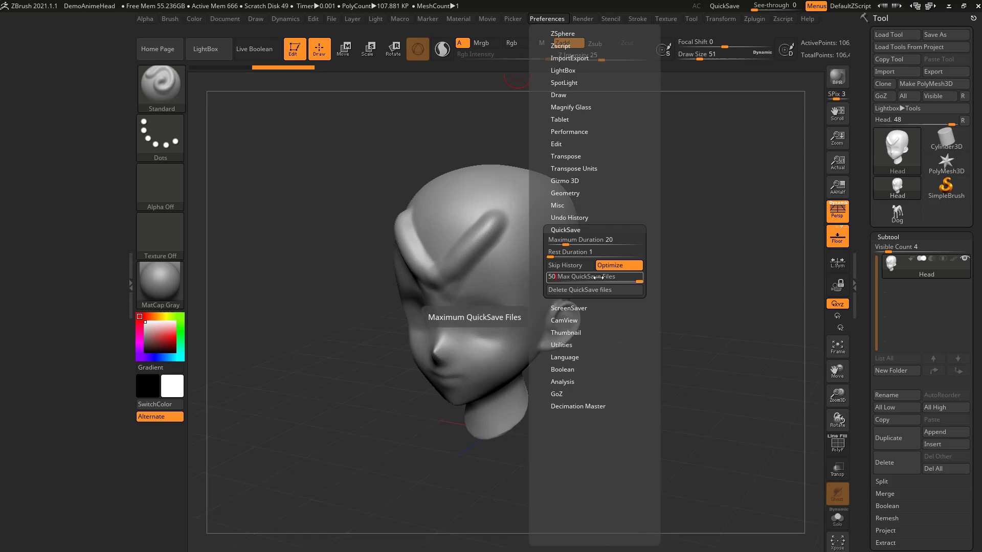
{"action": "key", "text": "Return"}
Store the preferences as the startup configuration and dismiss the saved confirmation
{"action": "scroll", "coordinate": [552, 72], "scroll_direction": "up", "scroll_amount": 4}
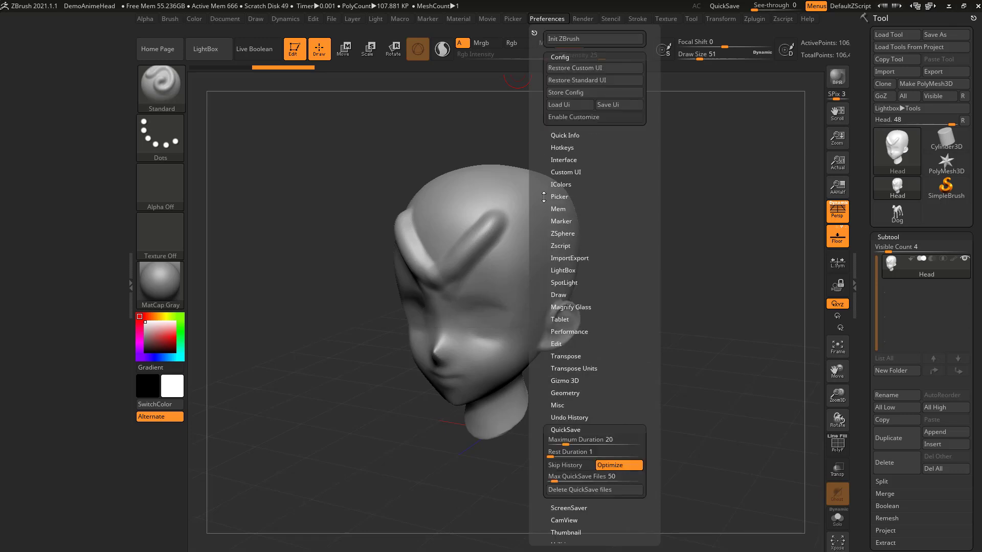
{"action": "left_click", "coordinate": [565, 92]}
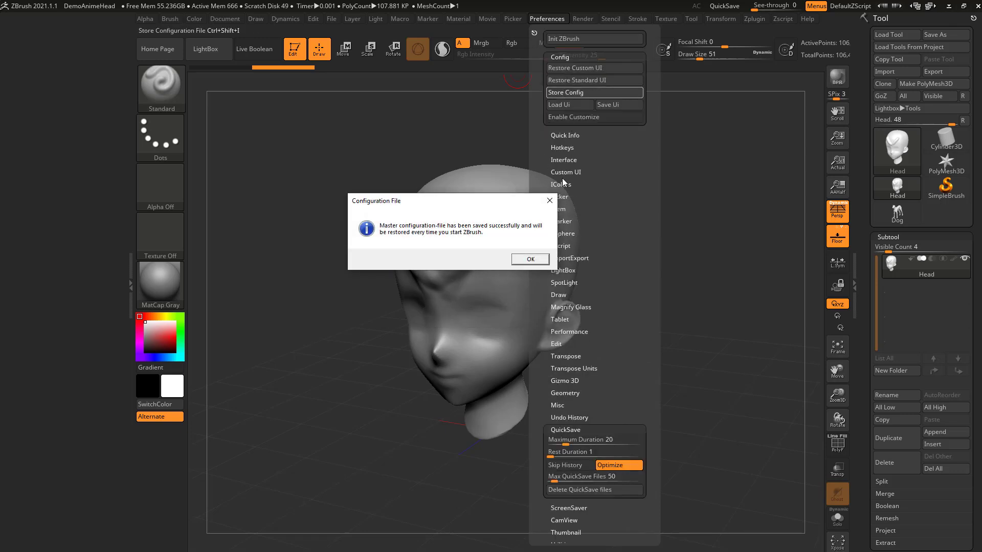
{"action": "left_click", "coordinate": [532, 258]}
{"action": "scroll", "coordinate": [539, 167], "scroll_direction": "down", "scroll_amount": 4}
{"action": "scroll", "coordinate": [539, 168], "scroll_direction": "down", "scroll_amount": 1}
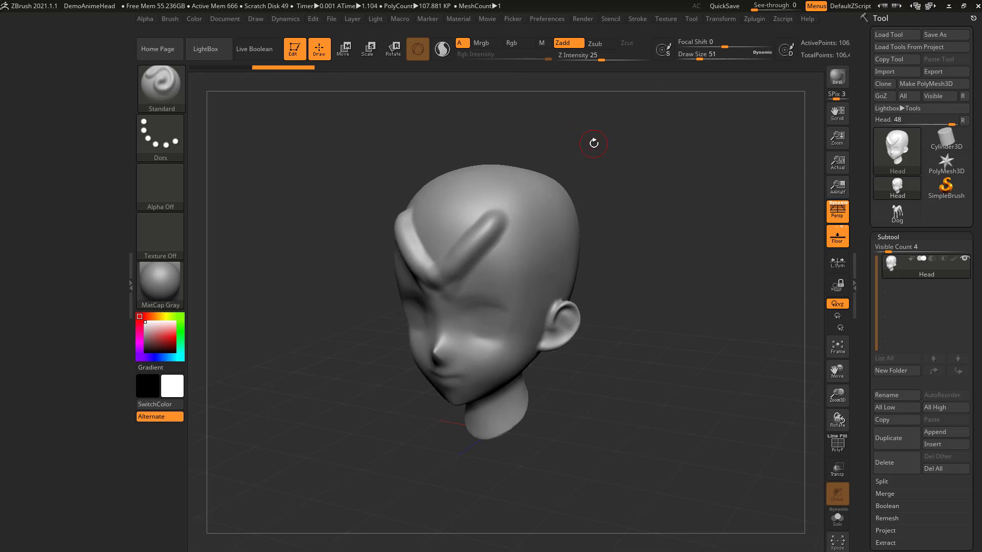
Open the QuickSave folder on disk from LightBox's QuickSave tab
{"action": "left_click", "coordinate": [603, 81]}
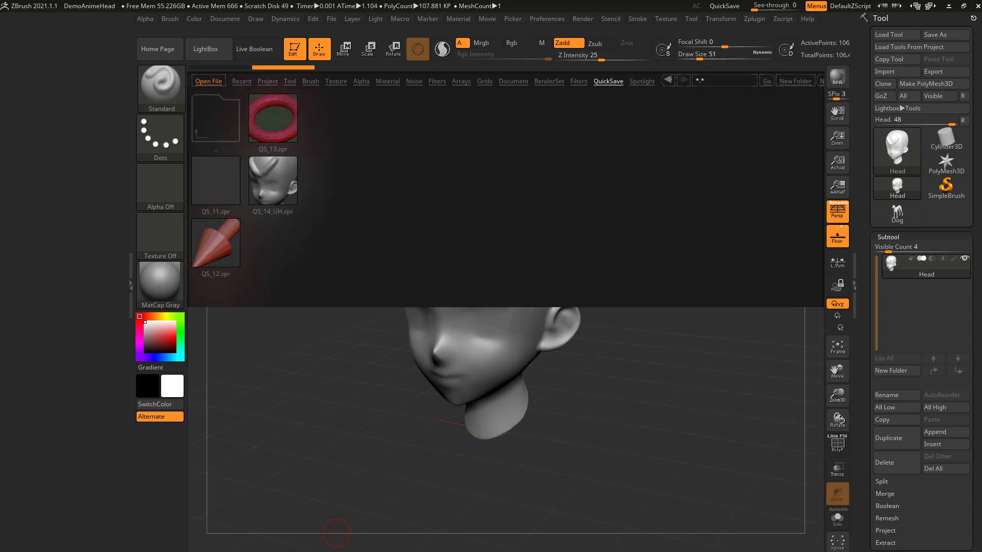
{"action": "left_click", "coordinate": [208, 81]}
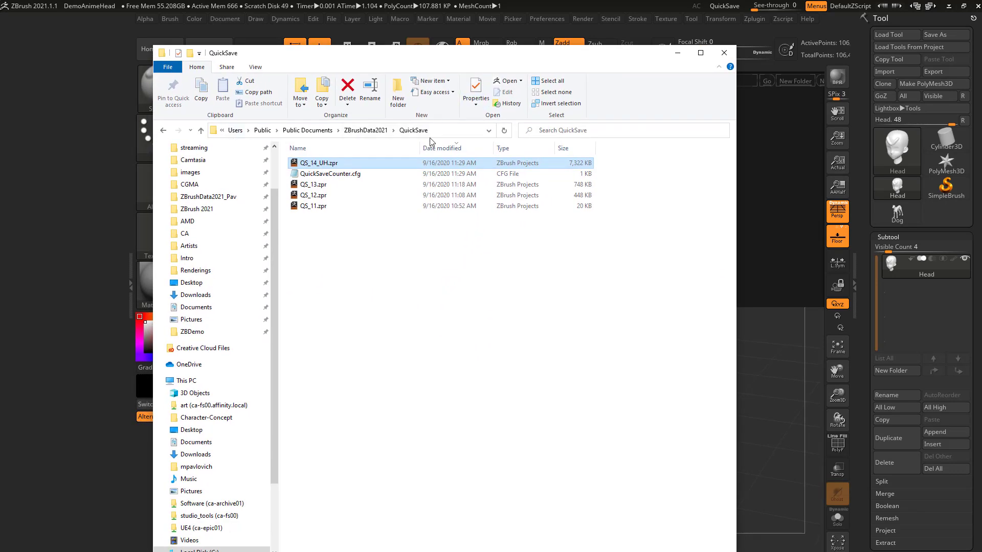
{"action": "left_click_drag", "start_coordinate": [470, 67], "coordinate": [469, 550]}
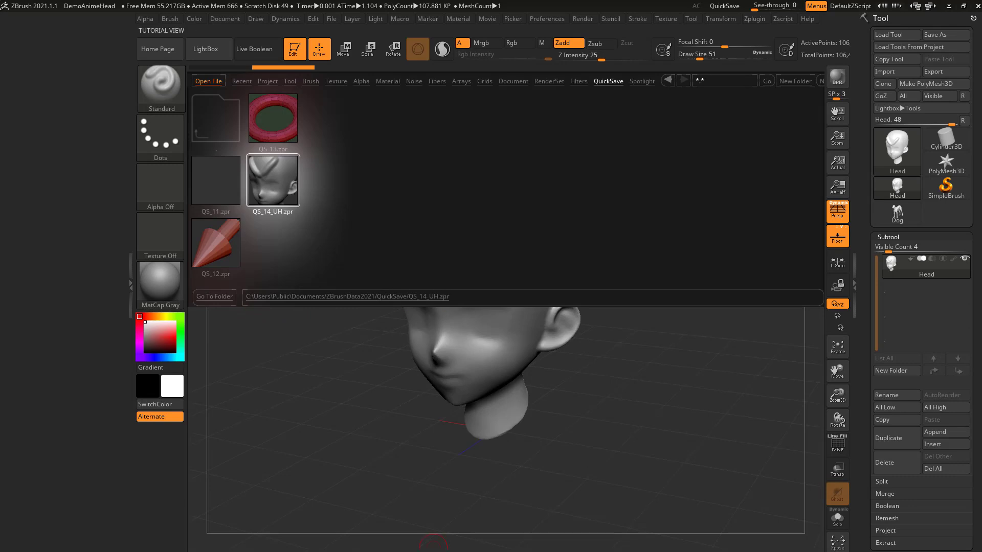
{"action": "left_click_drag", "start_coordinate": [450, 550], "coordinate": [465, 87]}
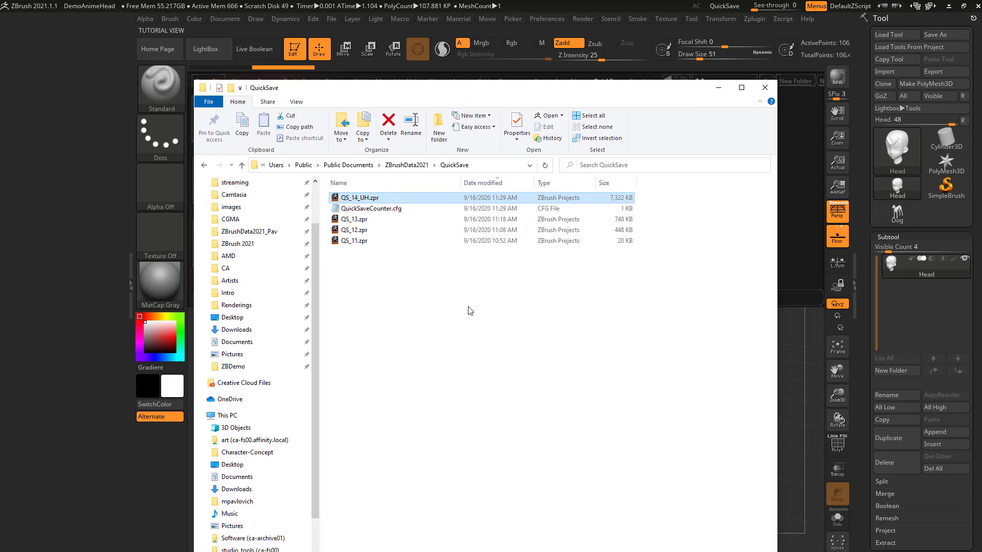
Delete the four .zpr QuickSave files, keeping only QuickSaveCounter.cfg, and leave the folder
{"action": "left_click", "coordinate": [429, 291]}
{"action": "key", "text": "ctrl+a"}
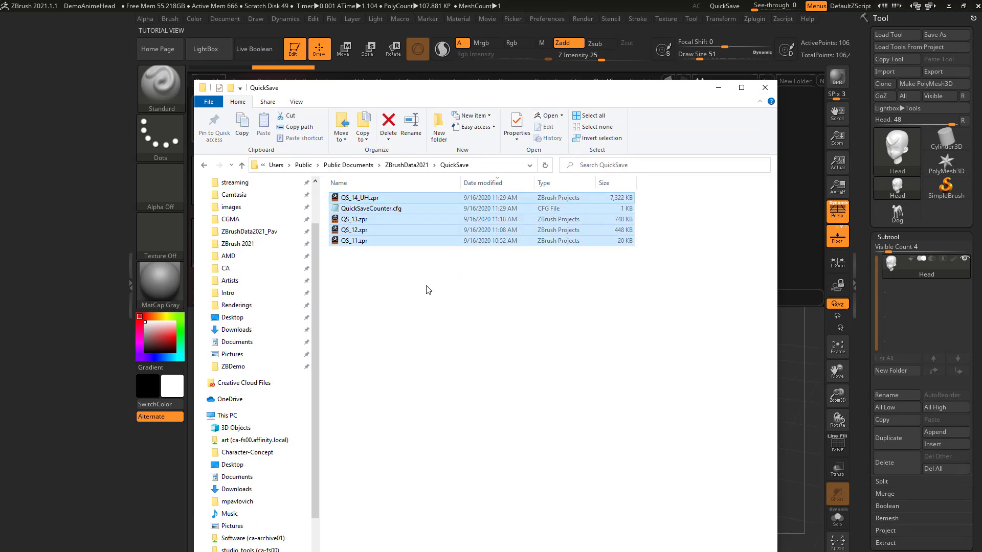
{"action": "left_click", "coordinate": [368, 210], "text": "ctrl"}
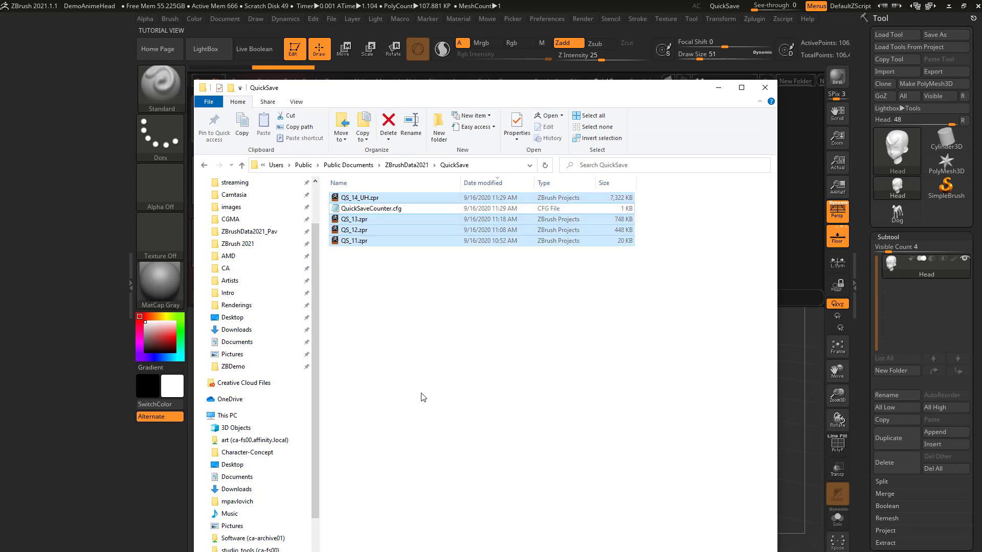
{"action": "key", "text": "Delete"}
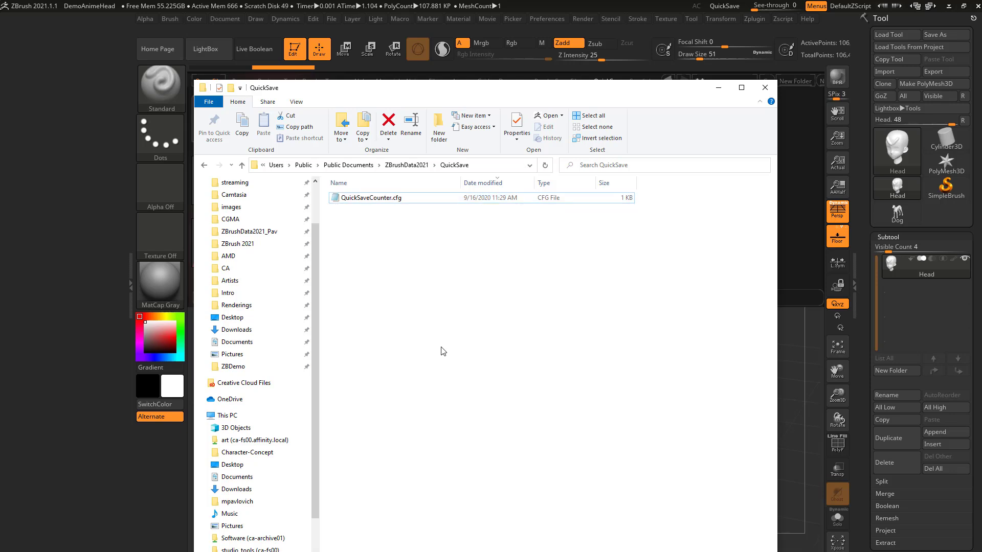
{"action": "key", "text": "alt+Tab"}
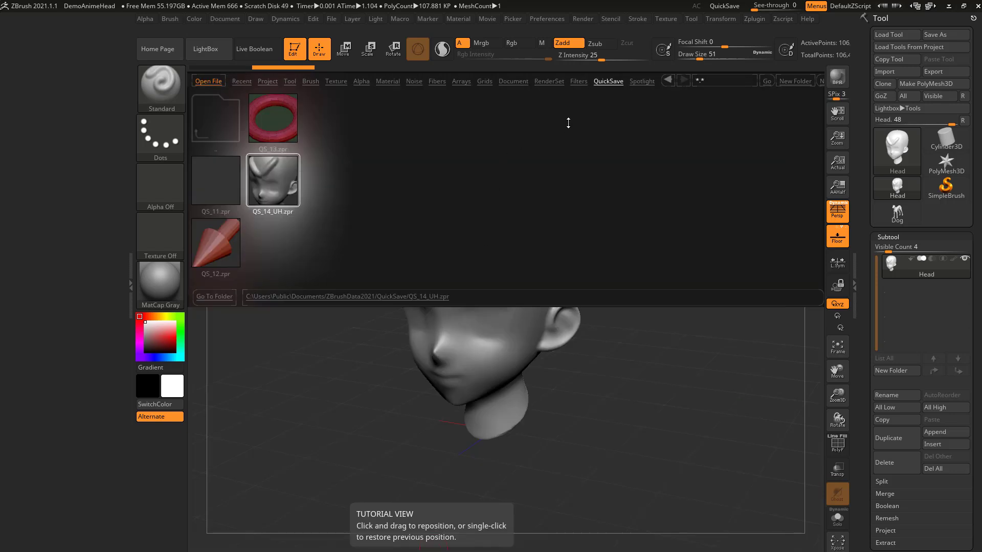
Refresh LightBox's QuickSave list, make a fresh QuickSave (QS_15_UH.zpr), and switch to the ZBrushData2021 folder
{"action": "left_click", "coordinate": [606, 82]}
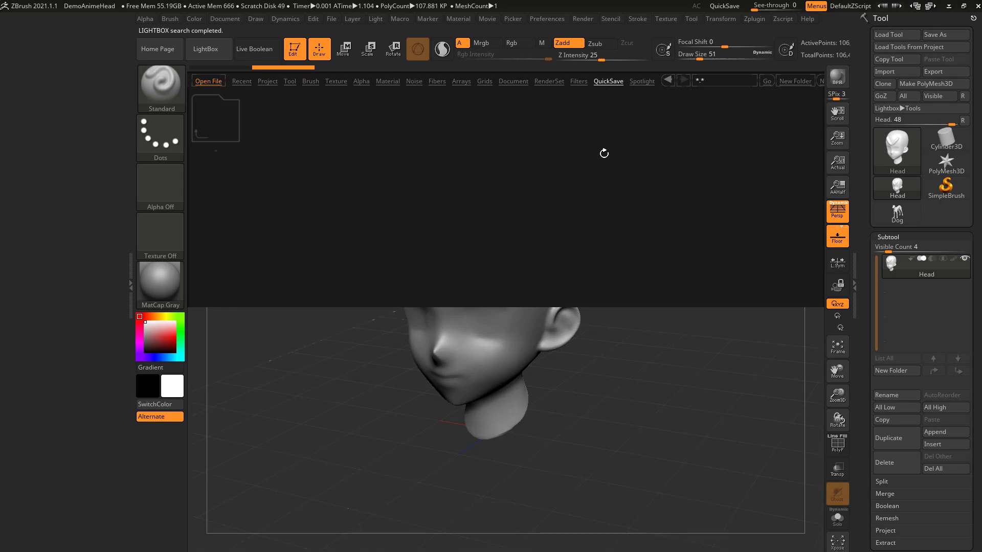
{"action": "left_click", "coordinate": [725, 6]}
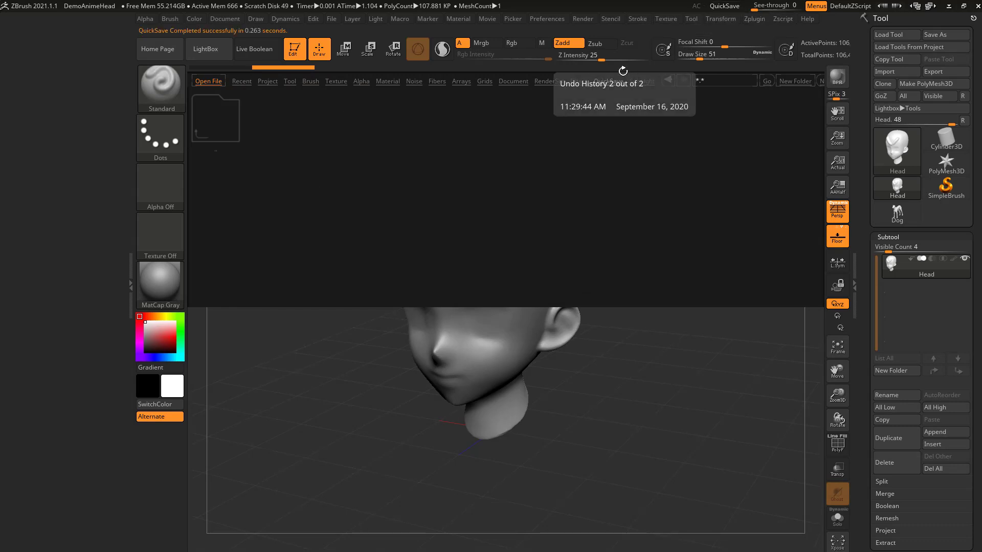
{"action": "left_click", "coordinate": [608, 81]}
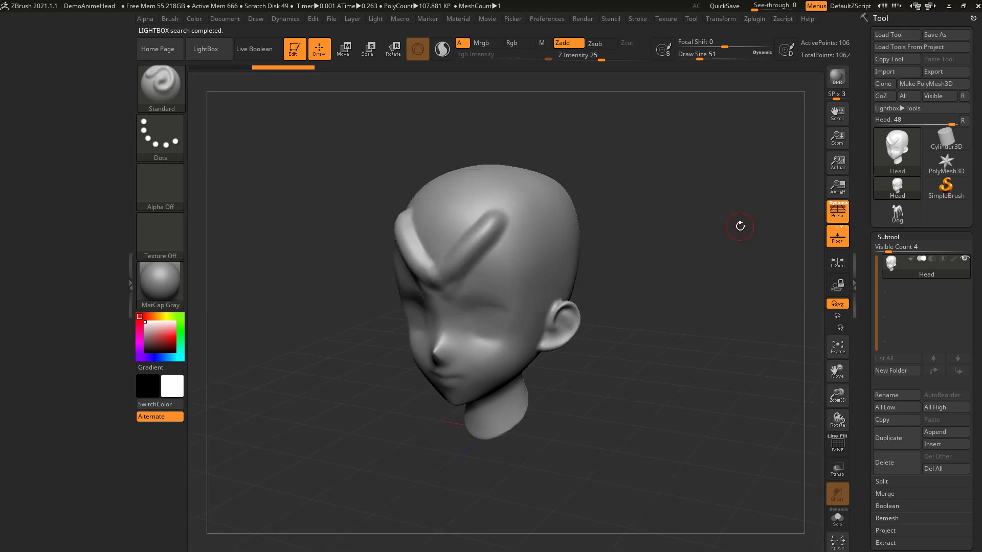
{"action": "key", "text": "alt+Tab"}
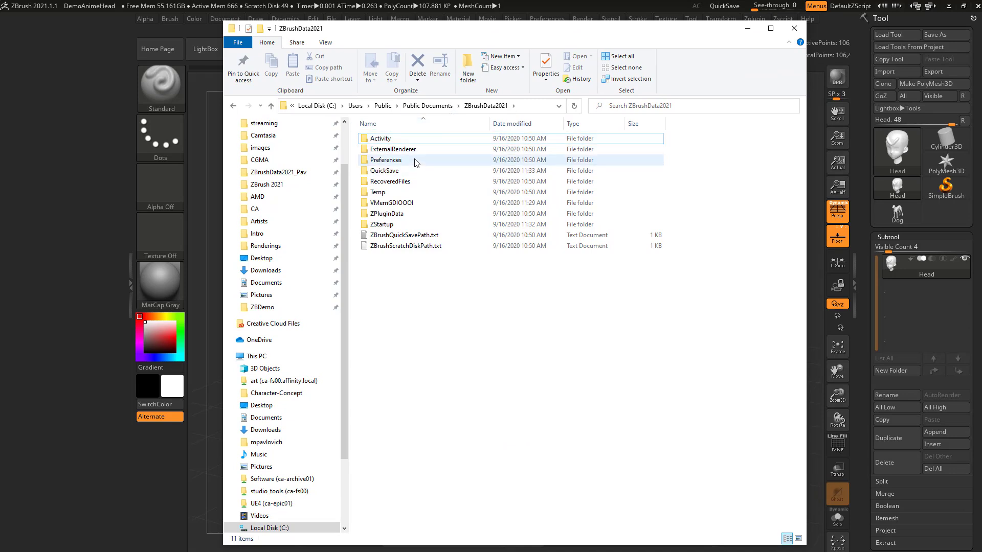
Check the QuickSave folder, then read the path C:\Users\Public\Documents\ZBrushData2021/ in ZBrushQuickSavePath.txt and close it
{"action": "double_click", "coordinate": [412, 169]}
{"action": "left_click", "coordinate": [444, 106]}
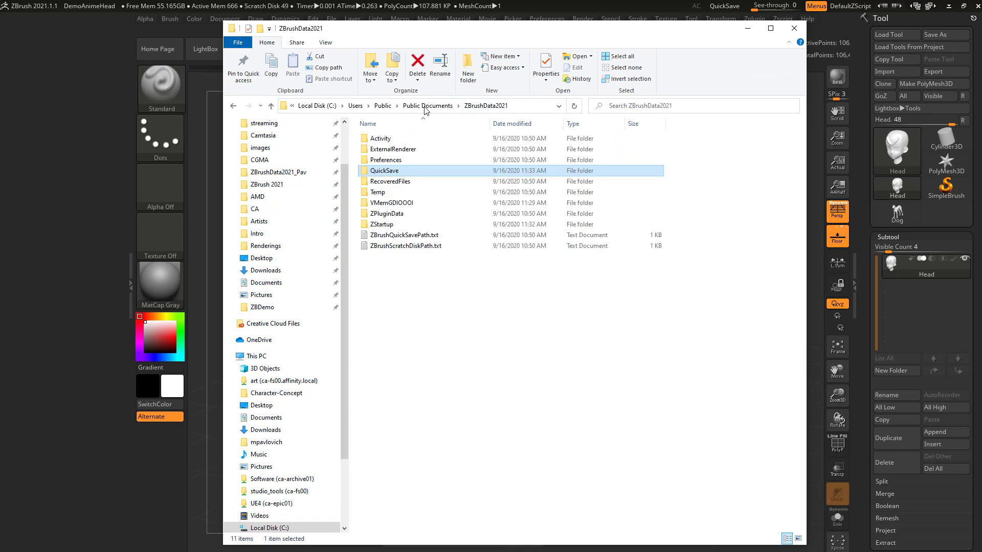
{"action": "double_click", "coordinate": [418, 236]}
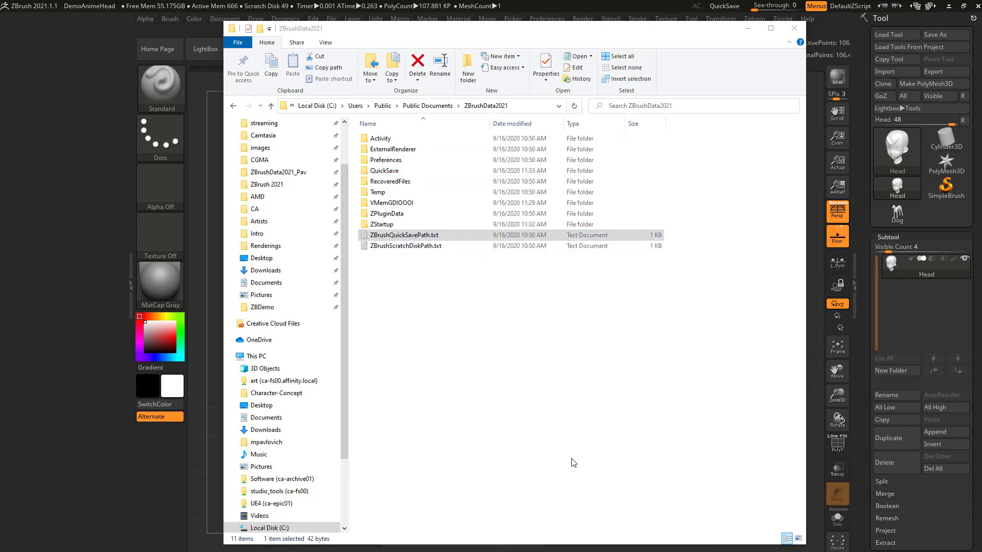
{"action": "left_click_drag", "start_coordinate": [502, 82], "coordinate": [330, 76]}
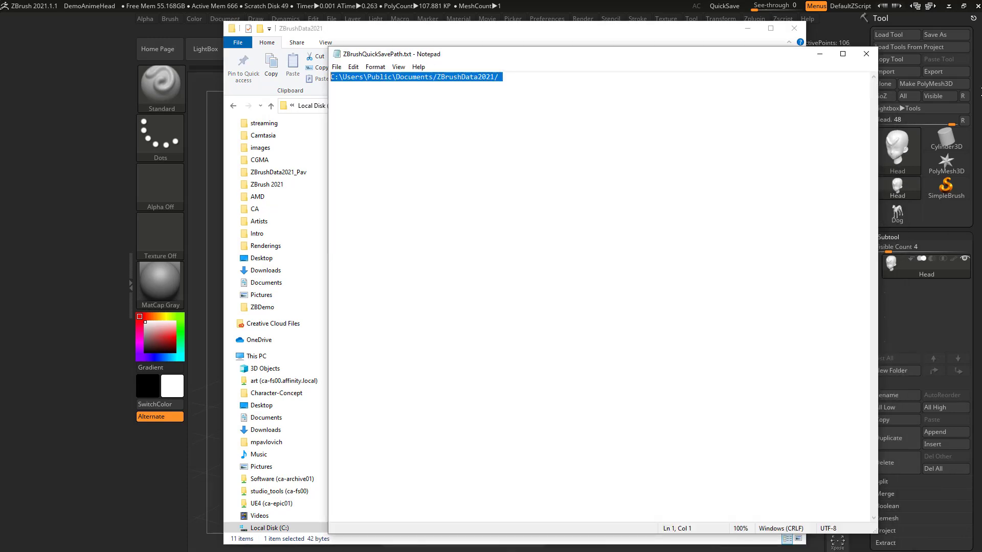
{"action": "left_click", "coordinate": [866, 54]}
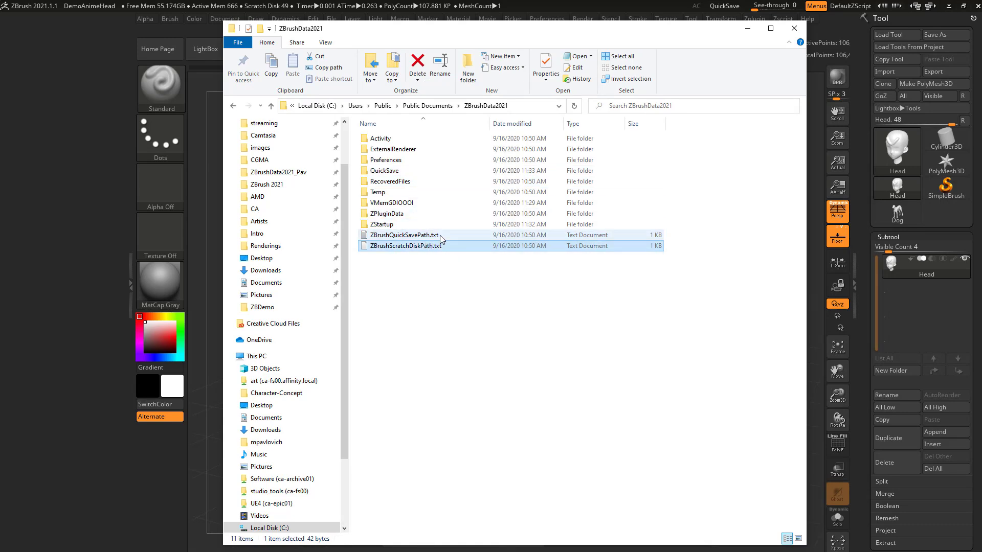